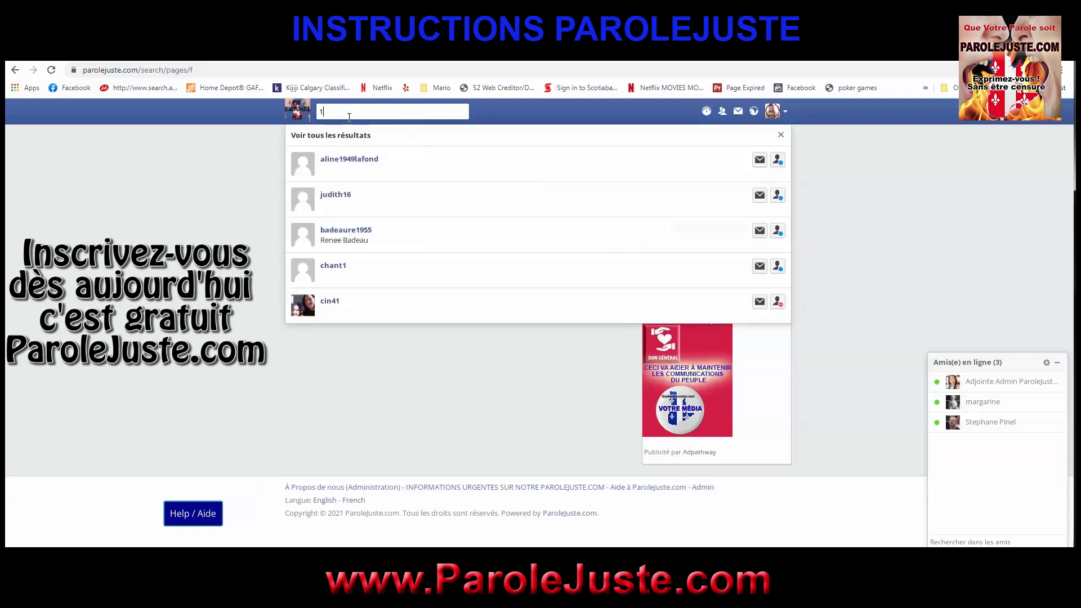
- Search the site's groups for "!a" and open the group "Guide pour la vie, avancer vers ce nouveau monde"
key("BackSpace")
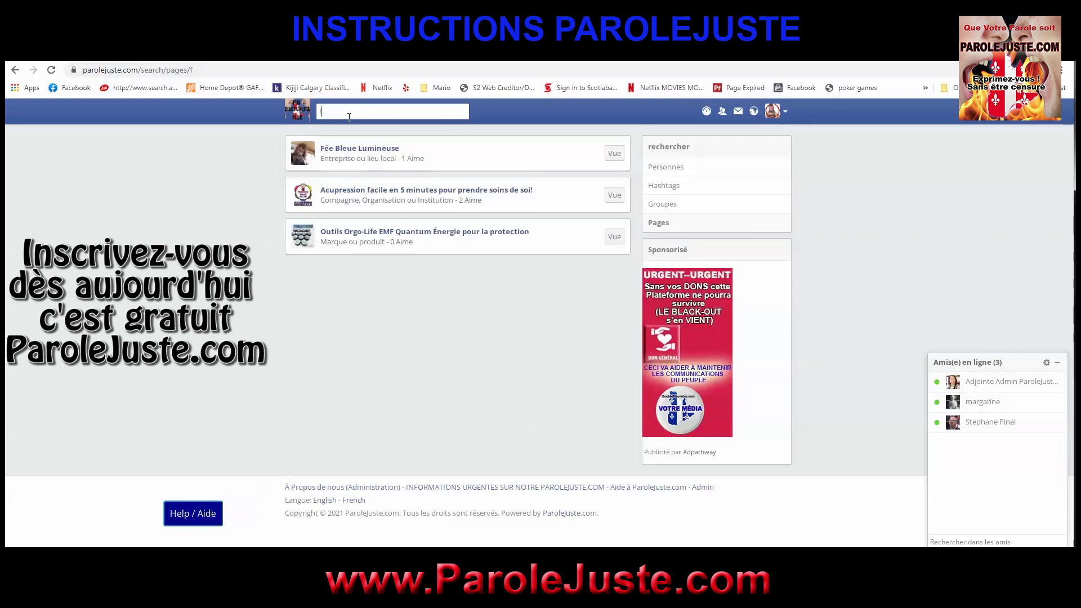
type("a")
left_click(345, 128)
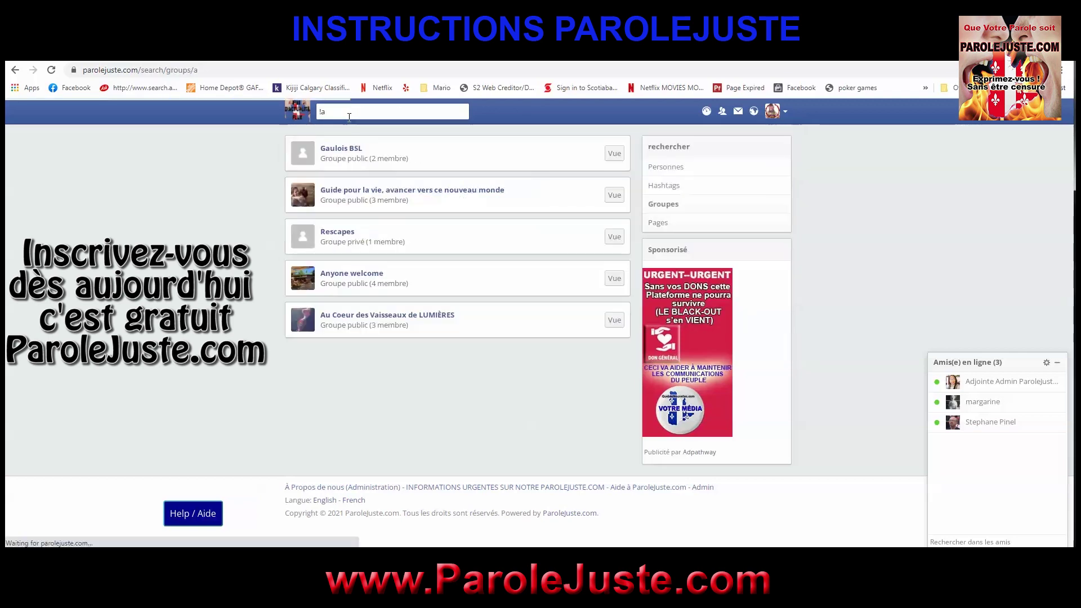
left_click(367, 197)
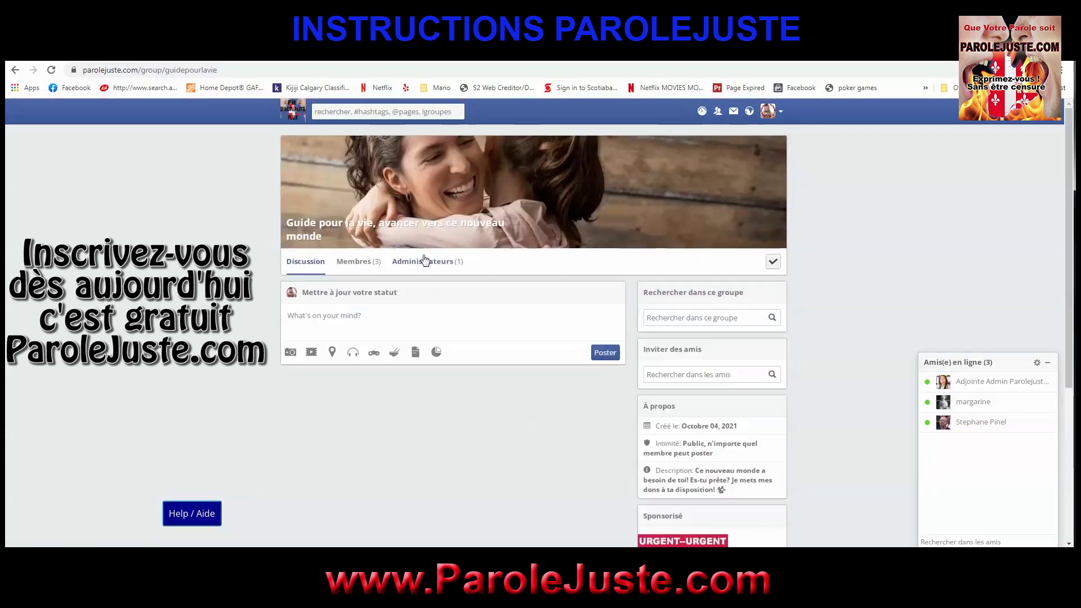
- View the group's member list and administrator list, and return to its discussion
left_click(359, 261)
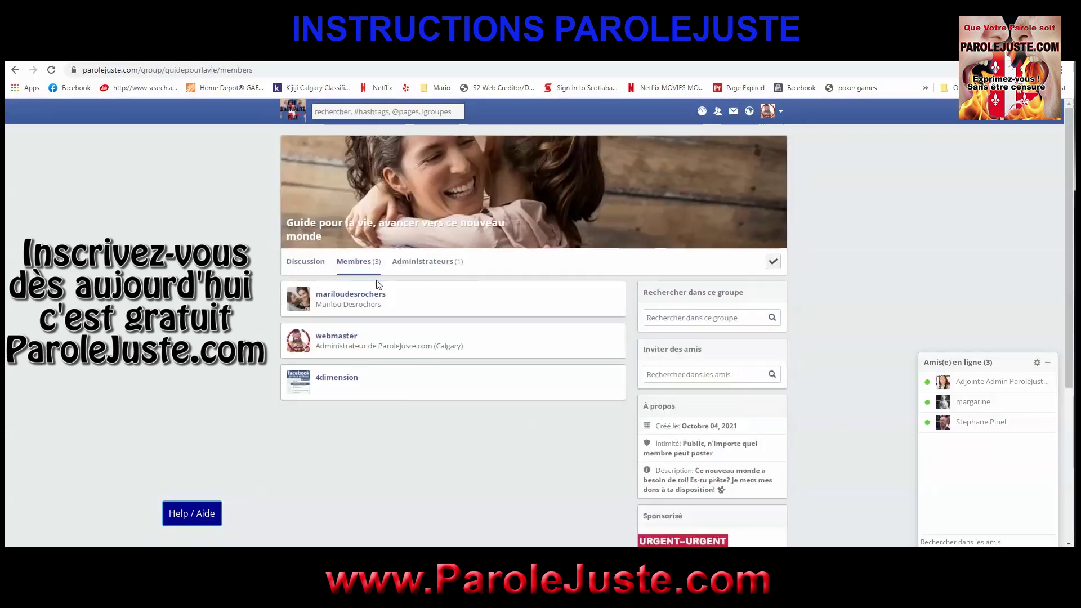
left_click(439, 262)
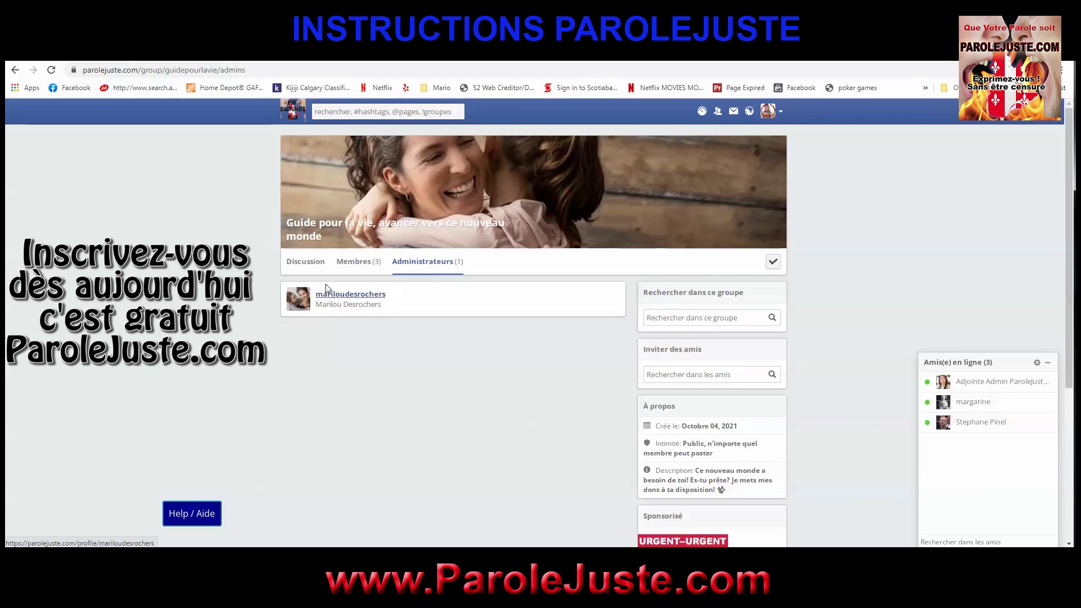
left_click(307, 263)
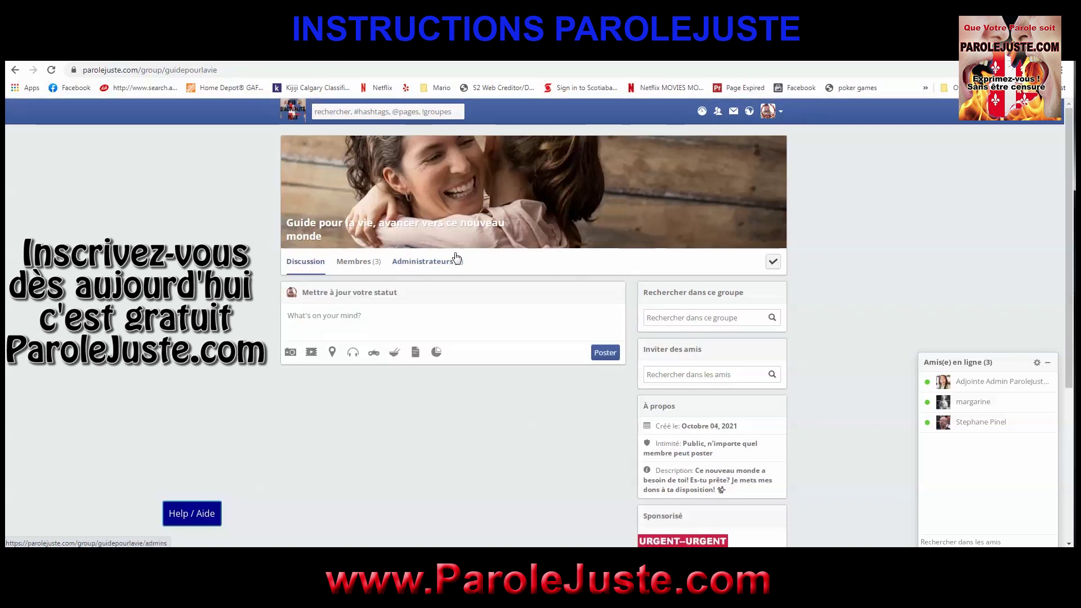
- Search for friends matching "a" to invite to the group
scroll(566, 294, "down", 3)
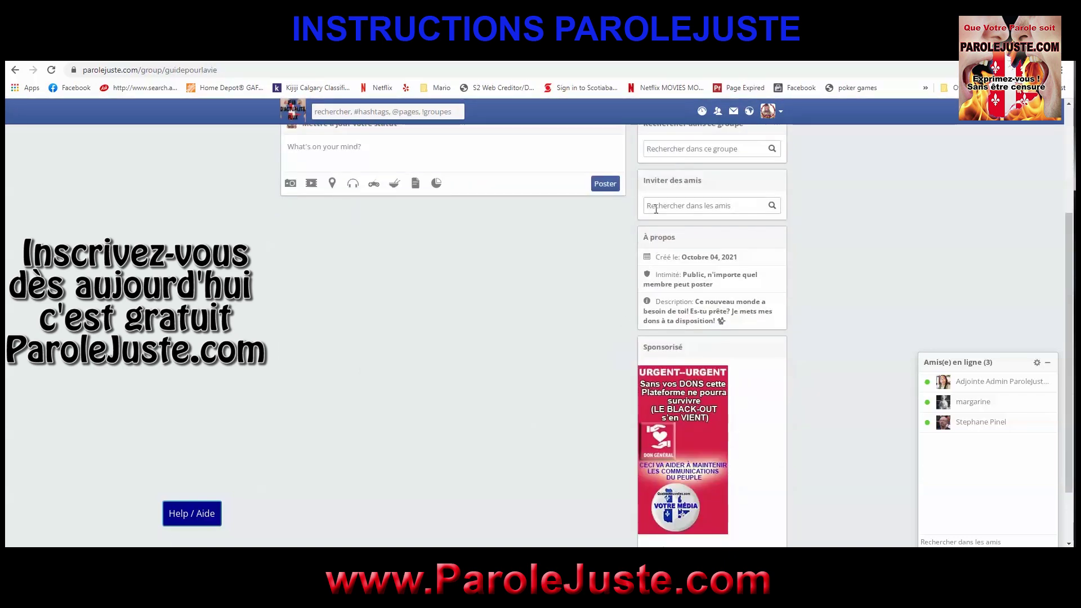
scroll(655, 209, "up", 3)
left_click(660, 373)
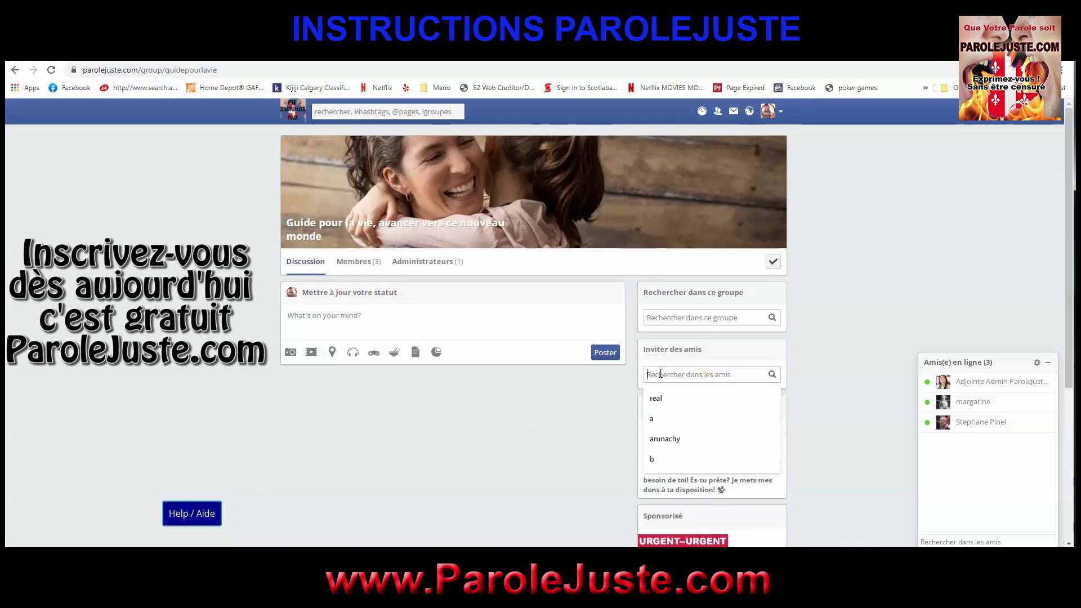
type("a")
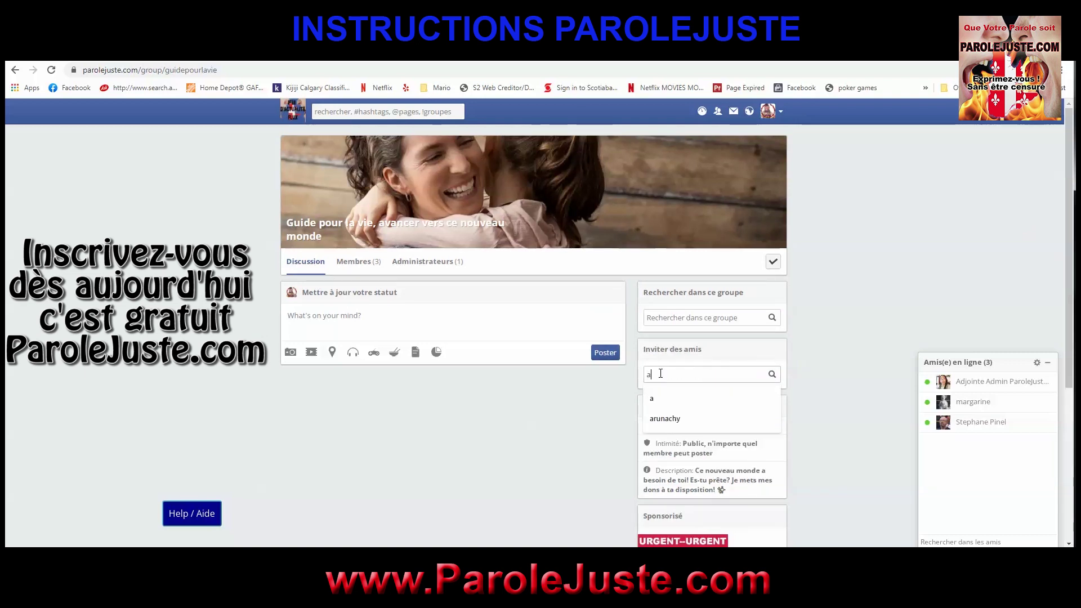
left_click(772, 375)
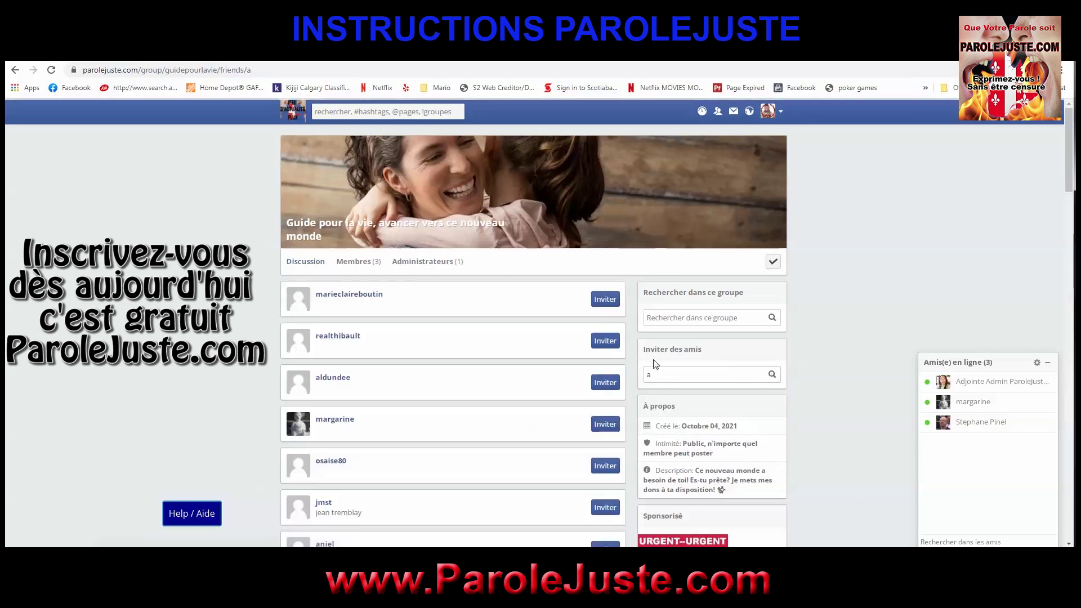
- Send group invitations to many of the listed friends, working from the start of the results to the end
left_click(610, 304)
left_click(606, 341)
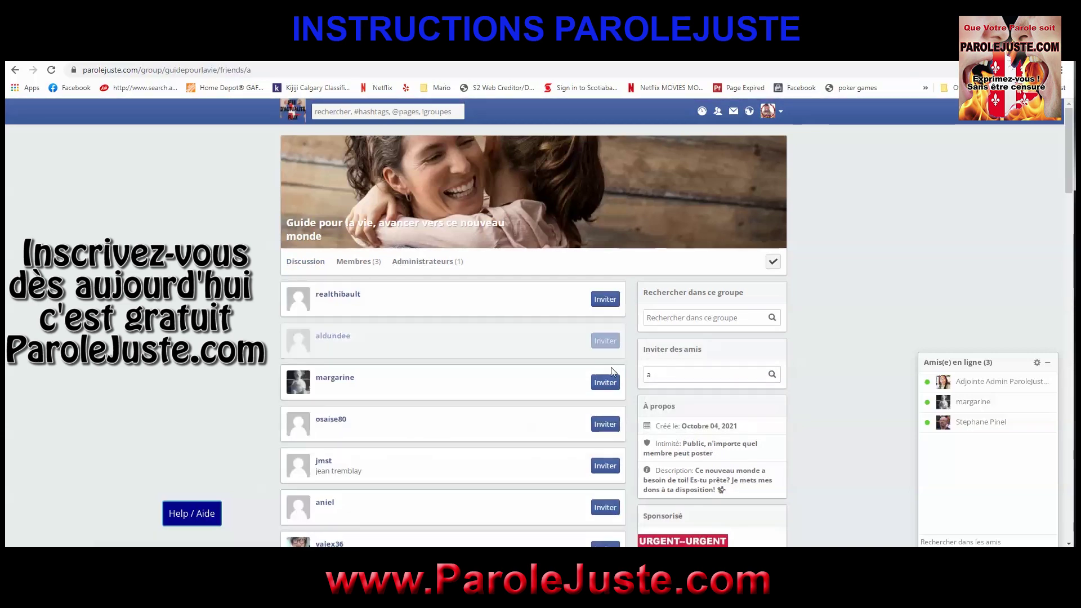
left_click(607, 383)
scroll(628, 380, "down", 1)
scroll(628, 380, "down", 1)
left_click(607, 308)
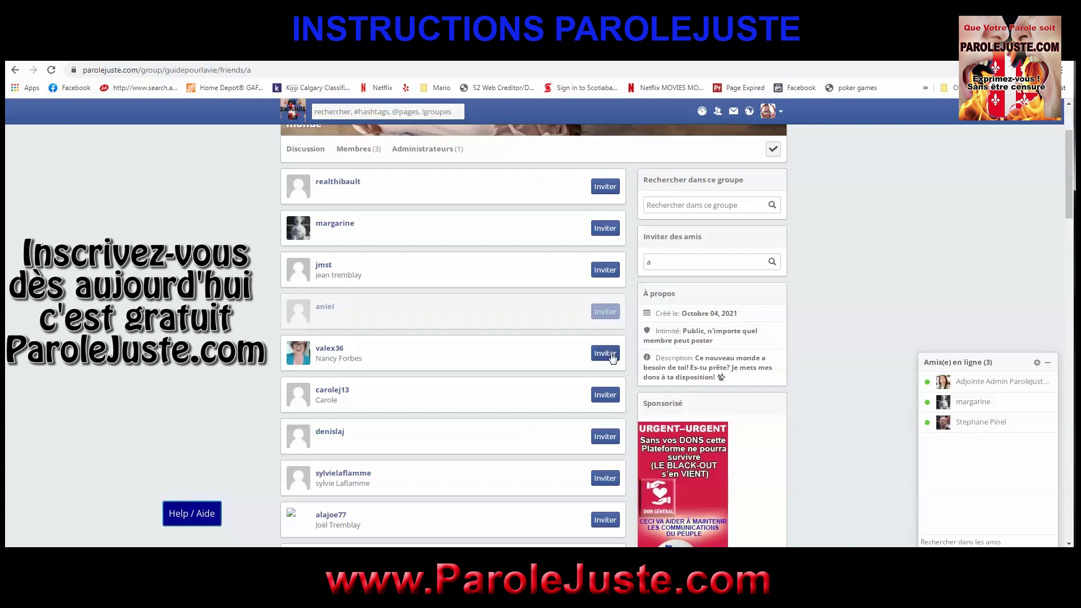
left_click(607, 349)
scroll(611, 357, "down", 1)
left_click(606, 339)
left_click(607, 379)
scroll(609, 350, "down", 2)
left_click(606, 309)
left_click(608, 392)
left_click(614, 395)
scroll(612, 388, "down", 2)
left_click(605, 320)
left_click(607, 365)
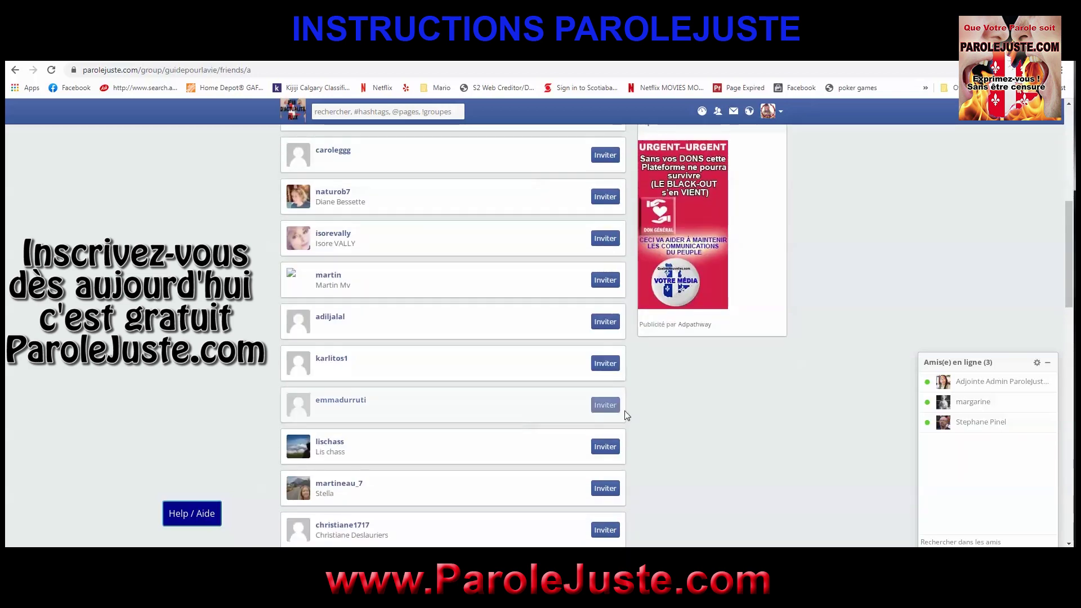
left_click(608, 406)
scroll(615, 397, "down", 2)
left_click(605, 336)
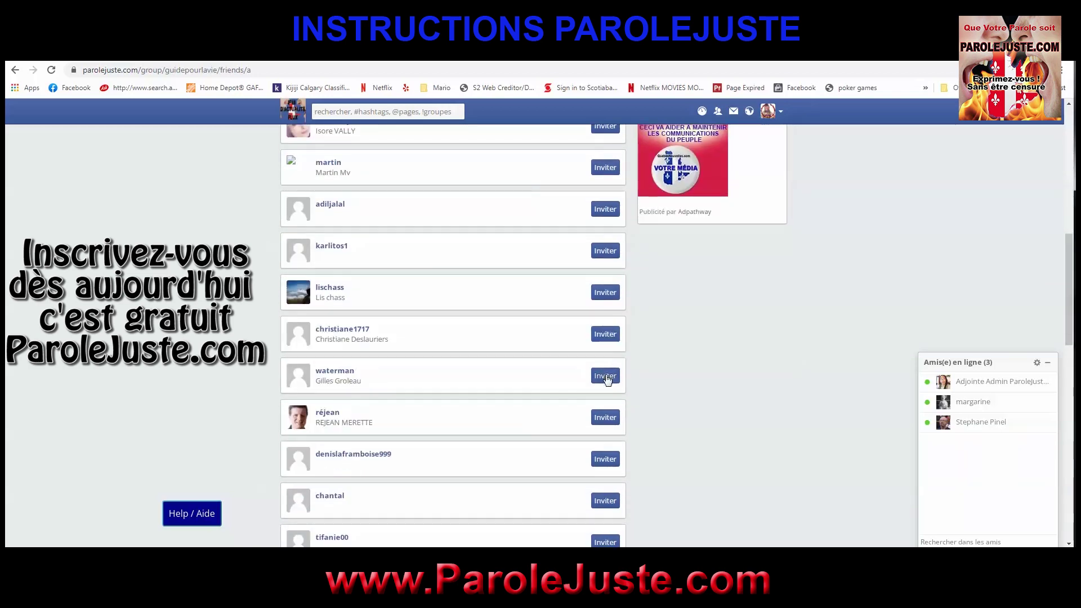
left_click(607, 375)
left_click(608, 420)
scroll(614, 394, "down", 2)
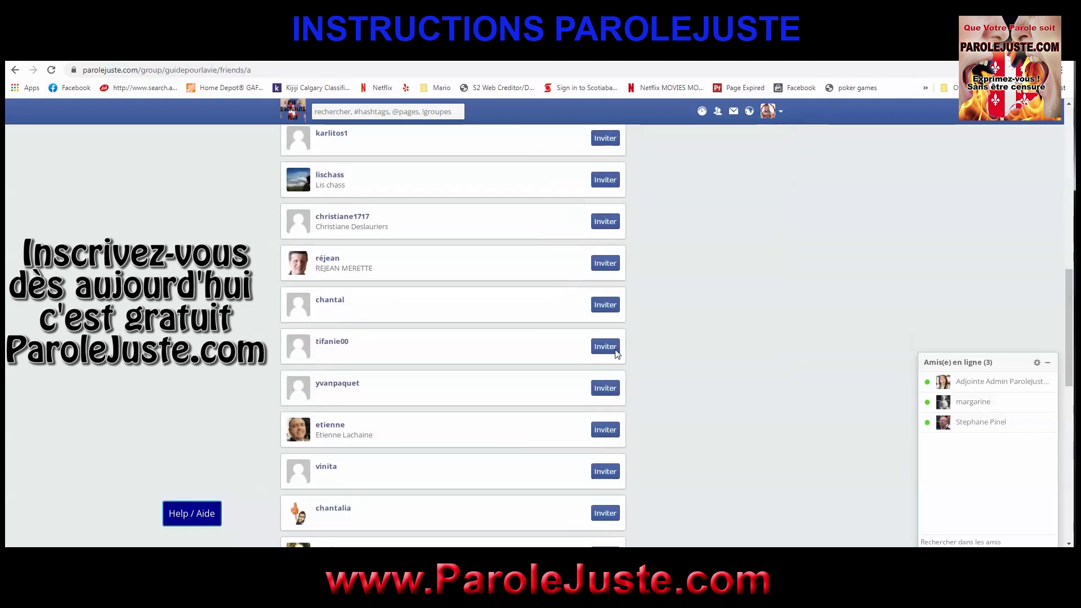
left_click(607, 305)
left_click(607, 346)
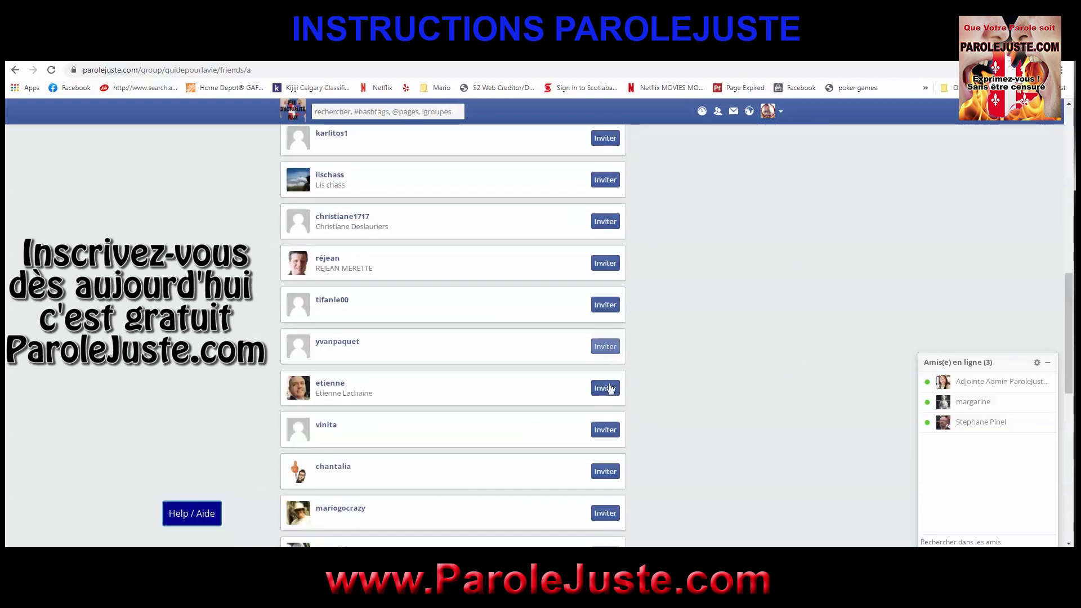
left_click(609, 390)
left_click(607, 430)
left_click(613, 394)
scroll(617, 394, "down", 2)
left_click(607, 363)
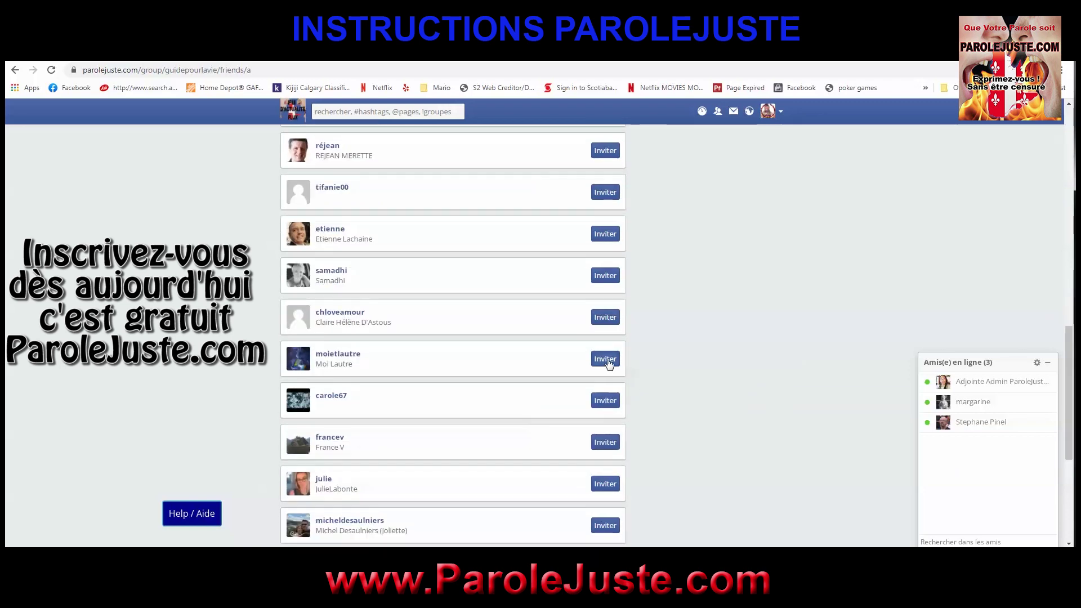
left_click(606, 407)
left_click(605, 443)
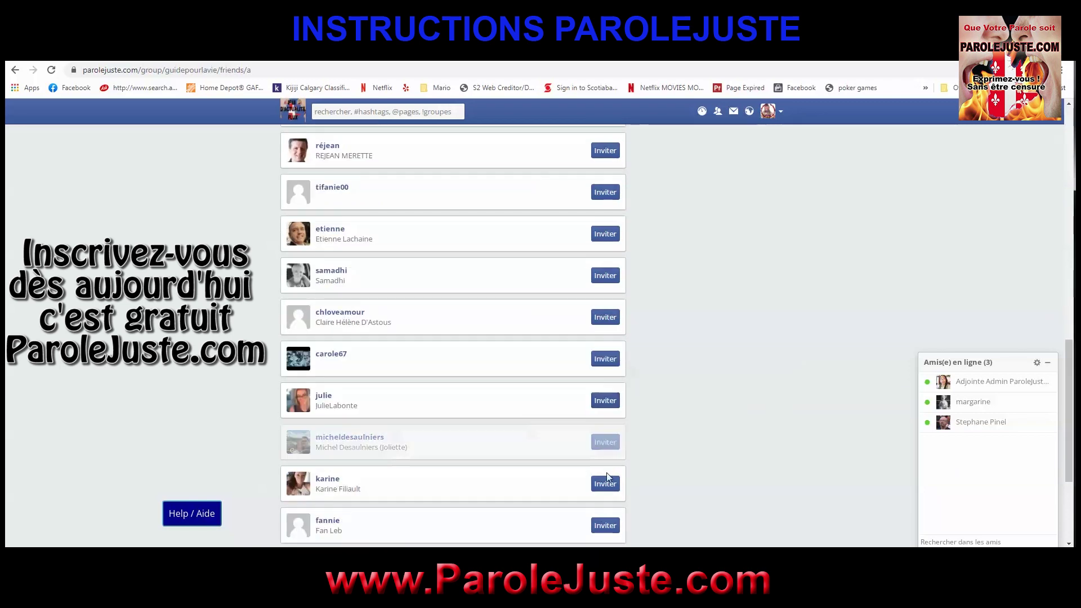
left_click(605, 486)
scroll(640, 450, "down", 1)
left_click(606, 429)
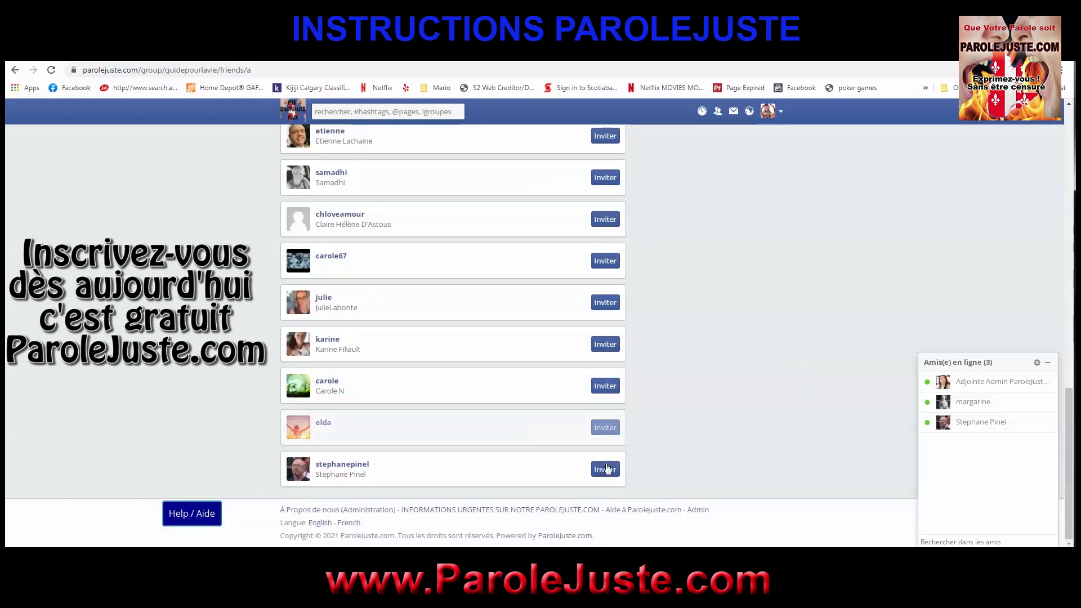
left_click(607, 472)
scroll(654, 374, "up", 10)
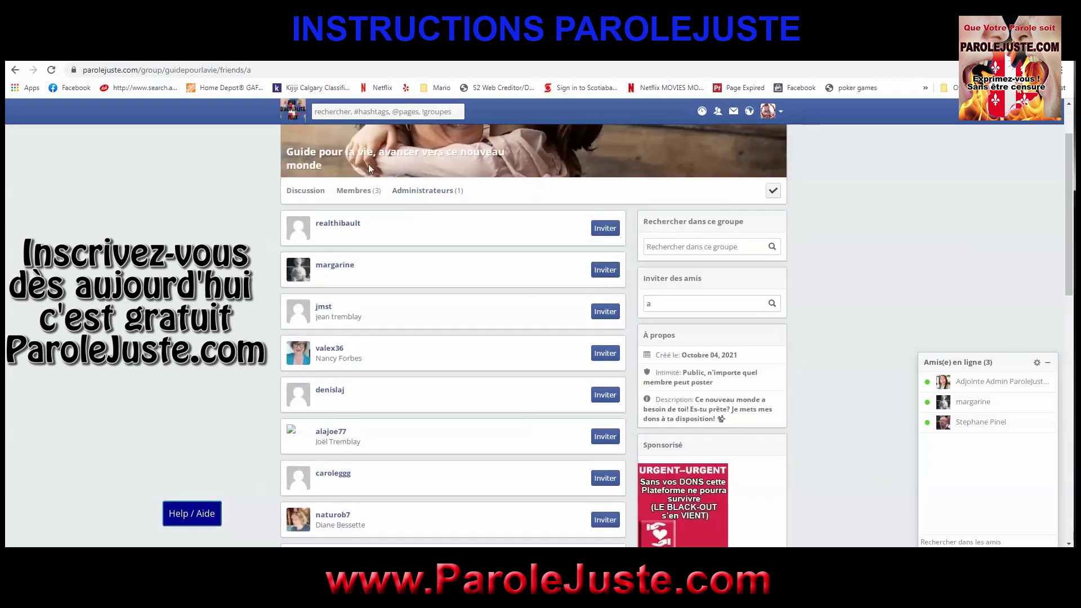
scroll(369, 167, "up", 1)
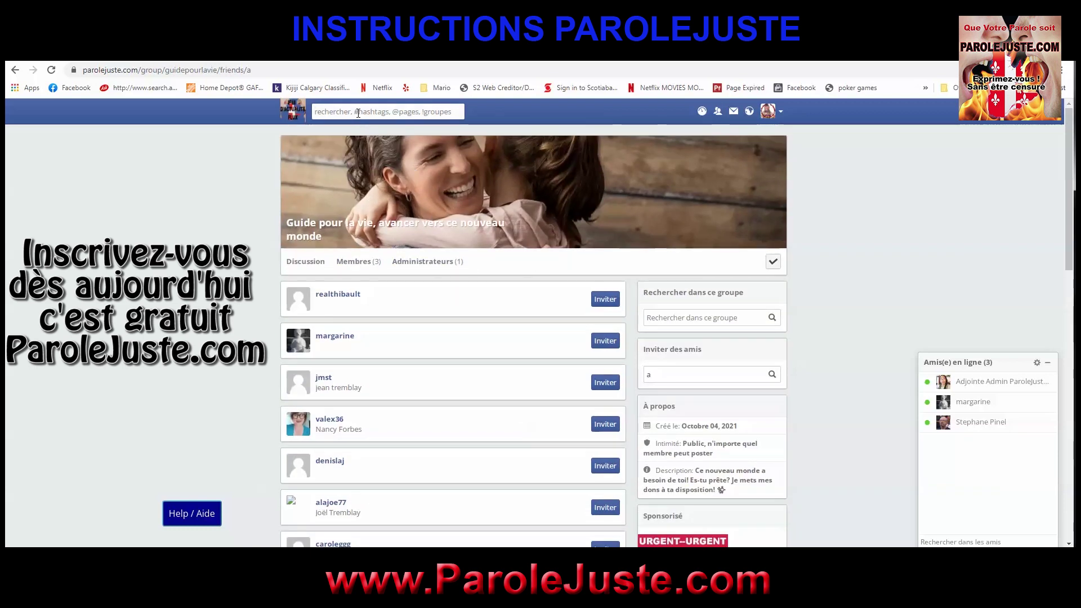
type("@")
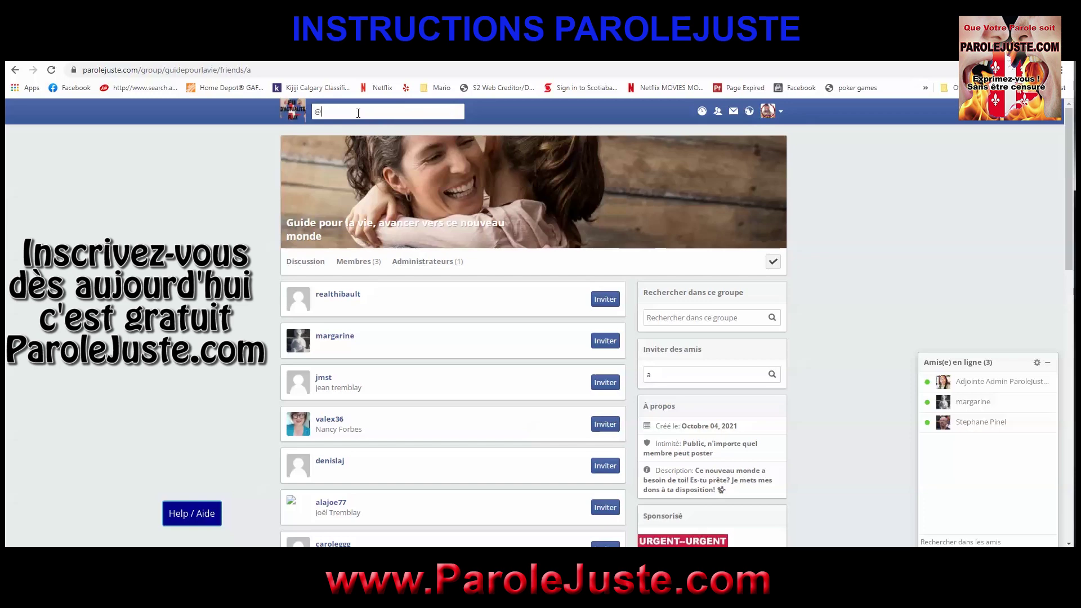
type("ma")
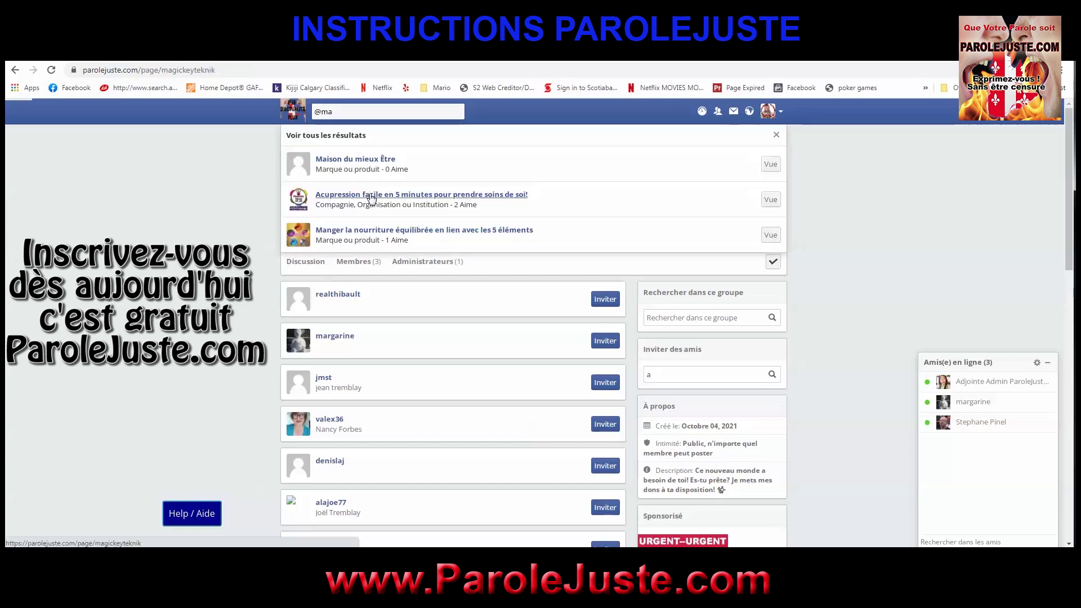
left_click(372, 196)
- Search for friends matching "a" to invite to the acupressure page
scroll(641, 344, "down", 2)
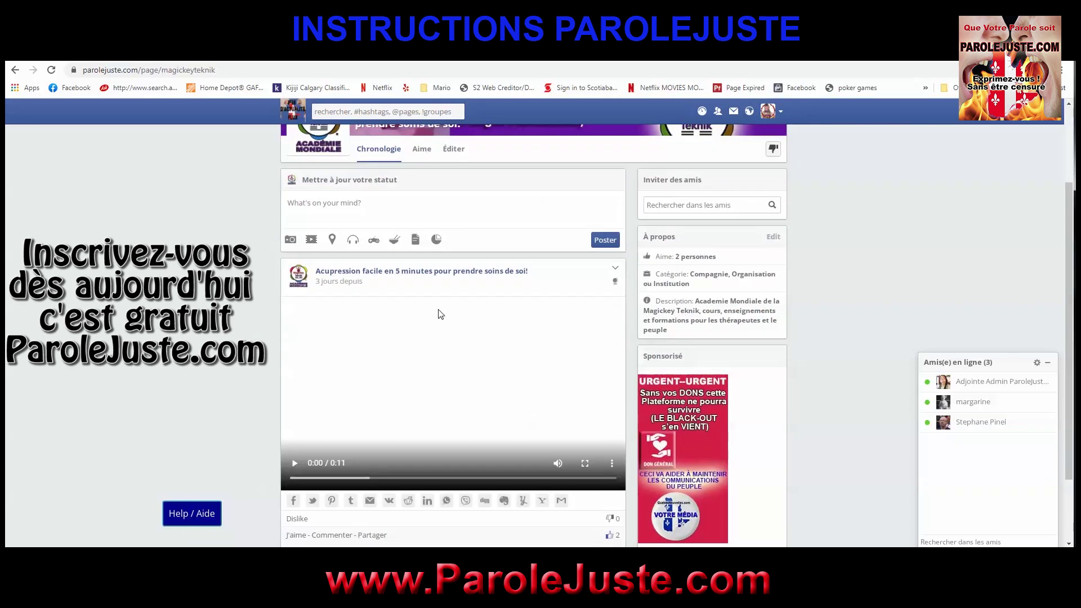
left_click(668, 203)
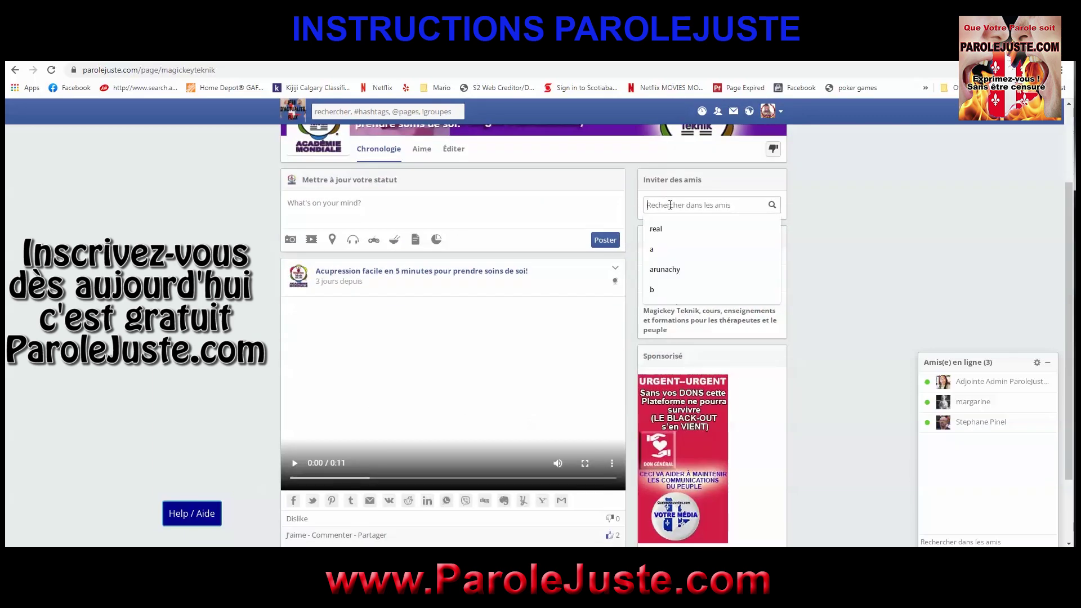
type("a")
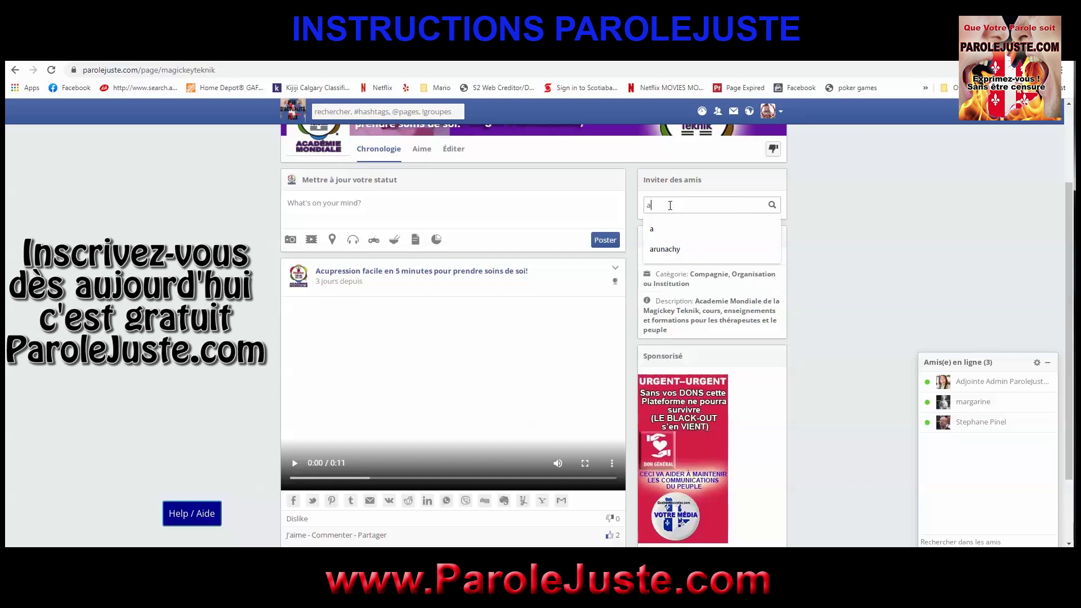
left_click(772, 205)
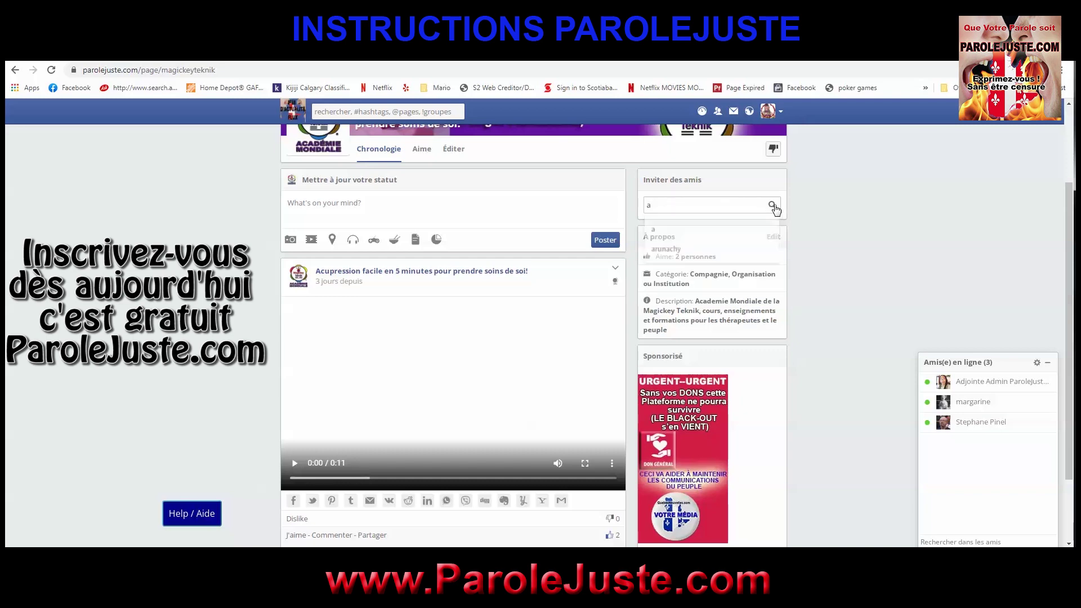
- Invite several friends without an invitation near the end of the results to the page
scroll(610, 285, "down", 20)
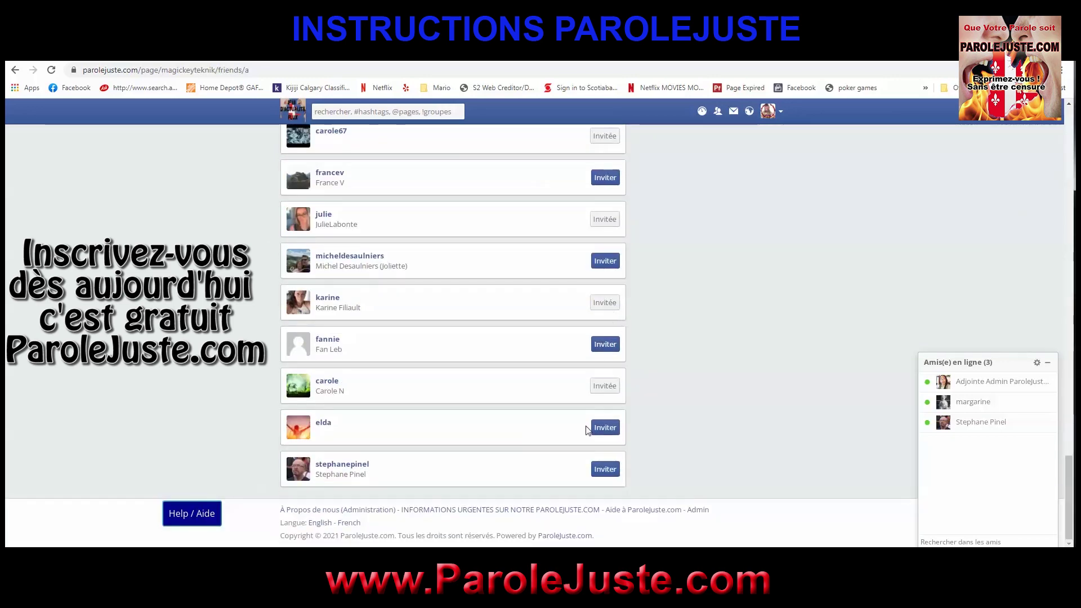
left_click(600, 470)
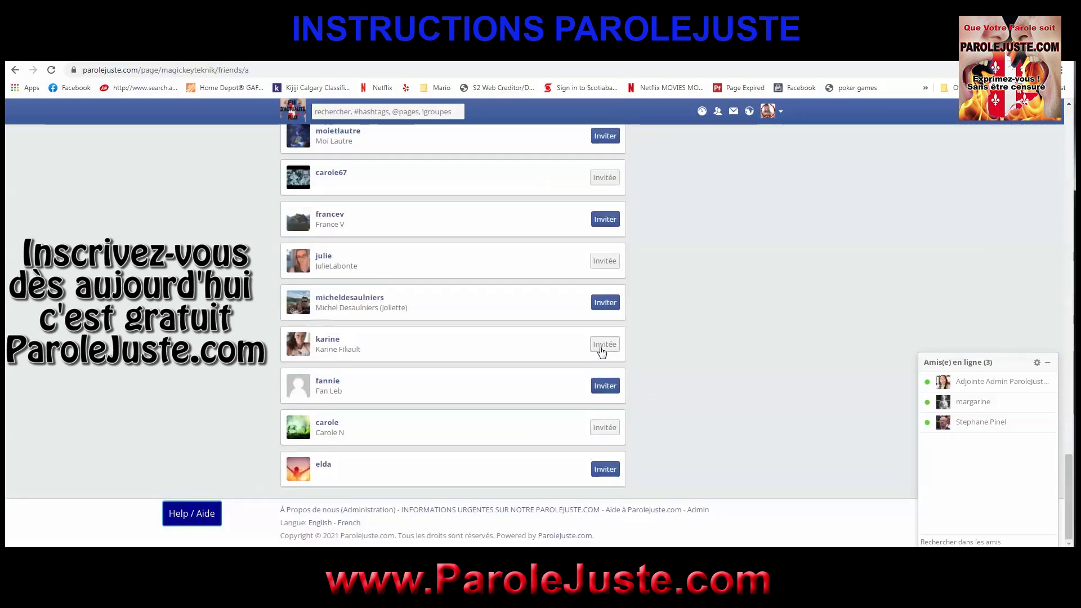
left_click(610, 389)
left_click(605, 262)
left_click(607, 181)
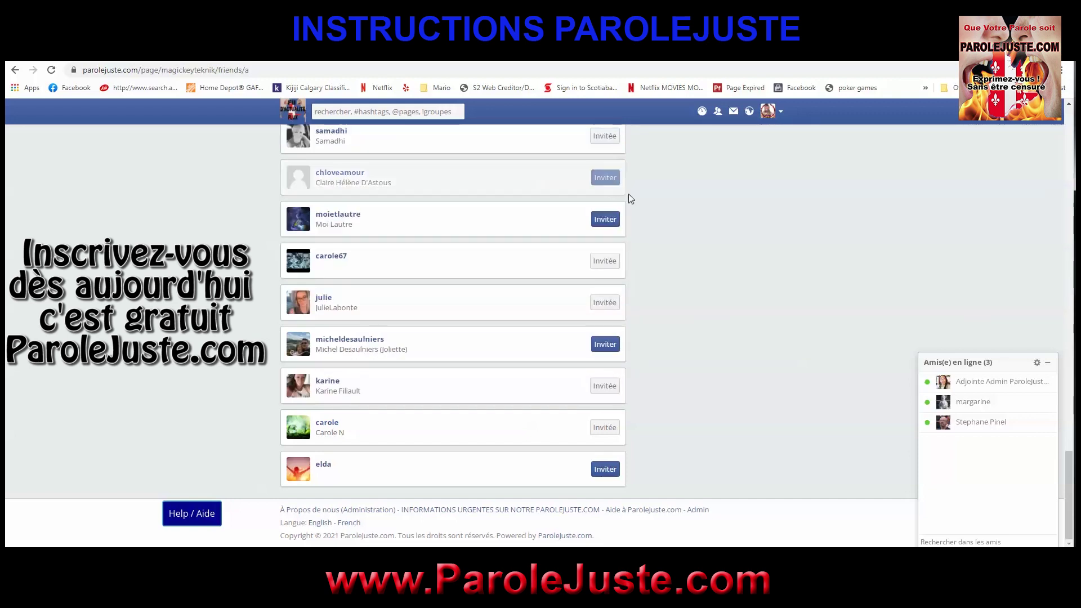
- Reload the friend results and invite the friends without an invitation near the end of the list to the page
left_click(51, 70)
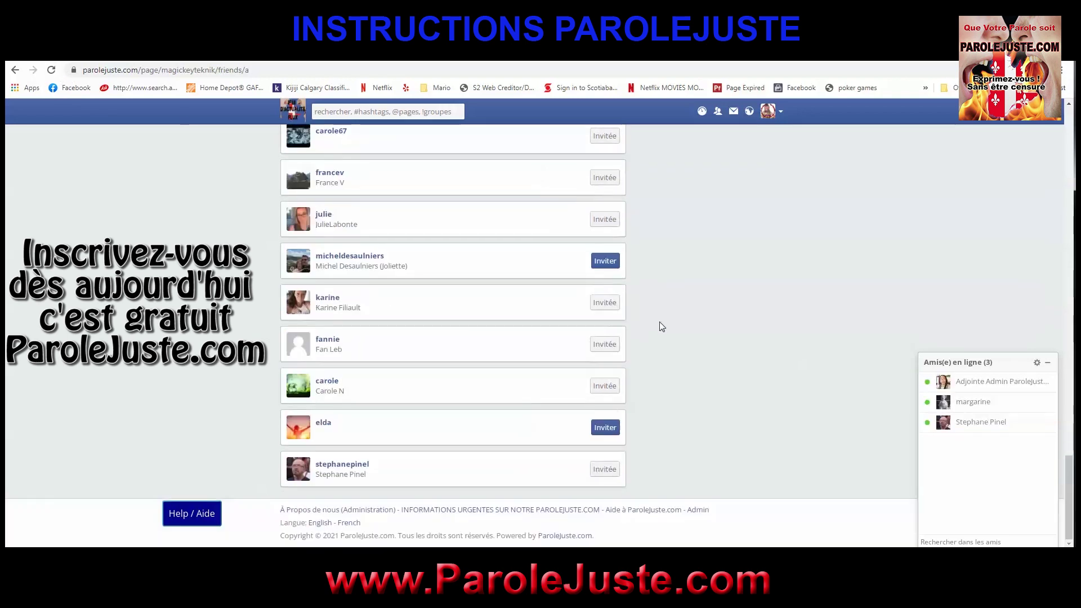
left_click(605, 427)
left_click(598, 302)
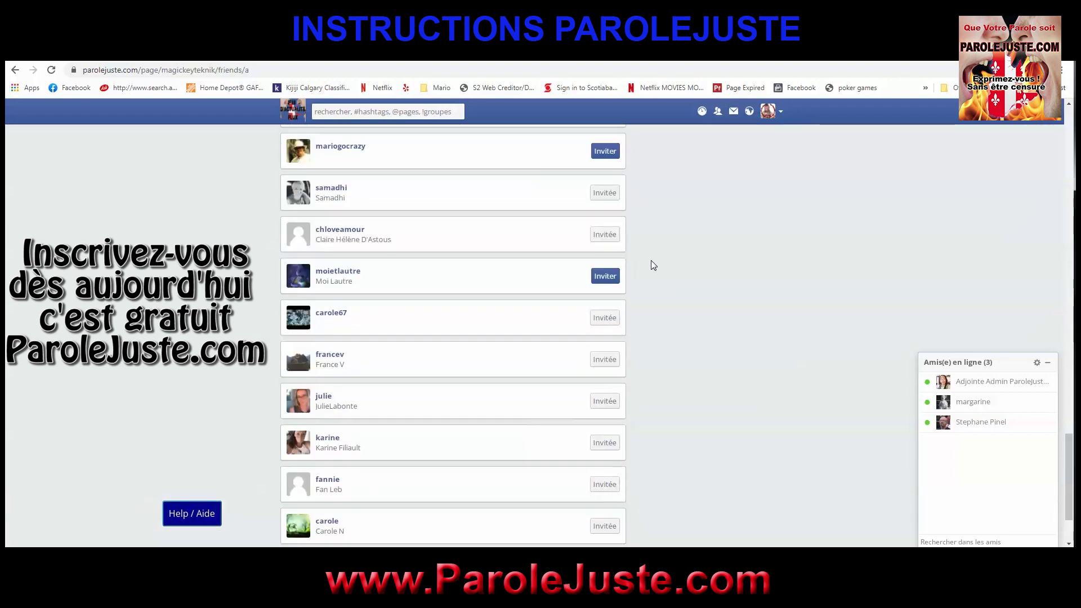
left_click(605, 289)
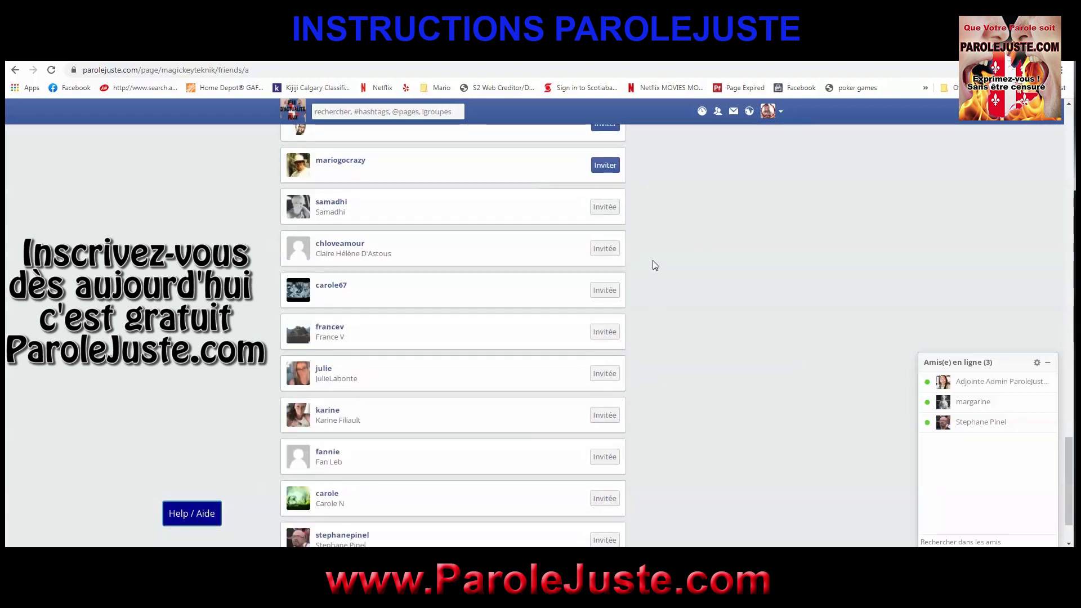
- Send page invitations to the uninvited friends, working upward from the last entries of the results
scroll(653, 265, "up", 2)
left_click(605, 332)
left_click(606, 251)
left_click(606, 210)
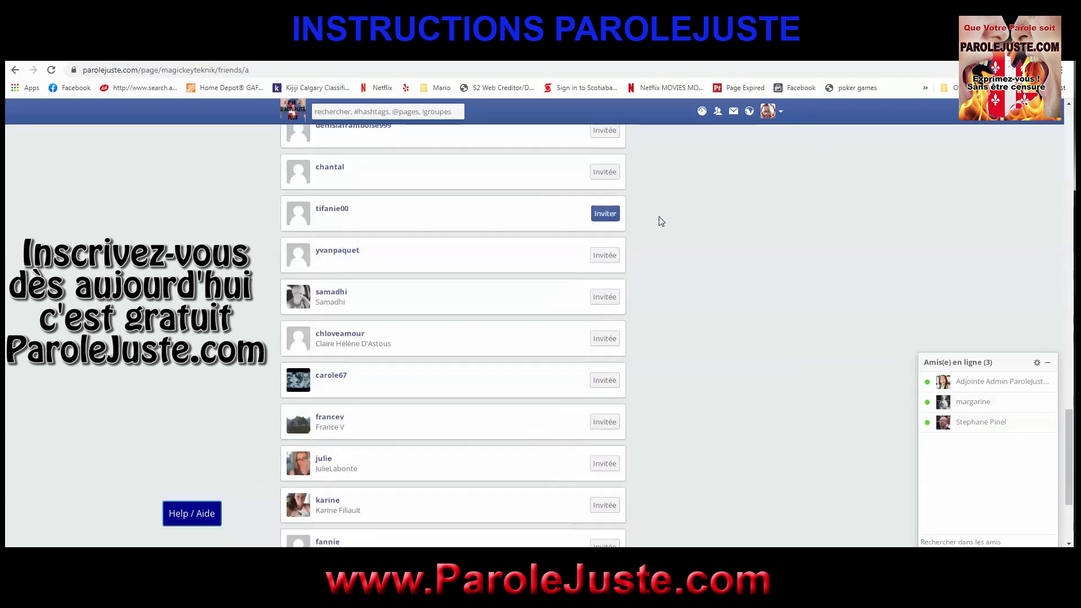
scroll(620, 367, "up", 2)
left_click(611, 357)
left_click(605, 226)
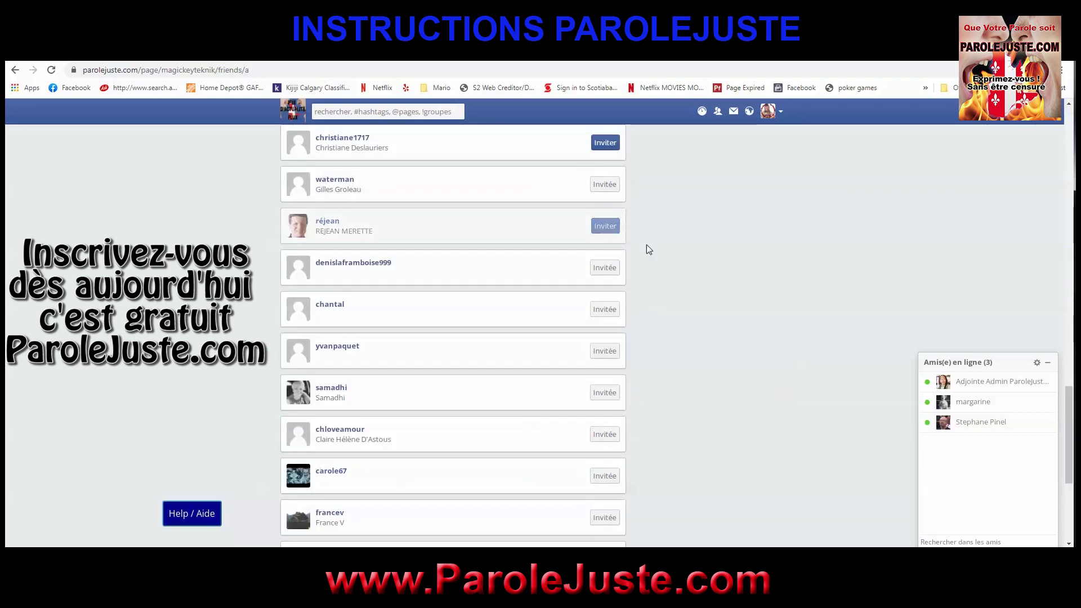
- Refresh the friend results and continue inviting the uninvited friends farther up the list to the acupressure page
left_click(51, 71)
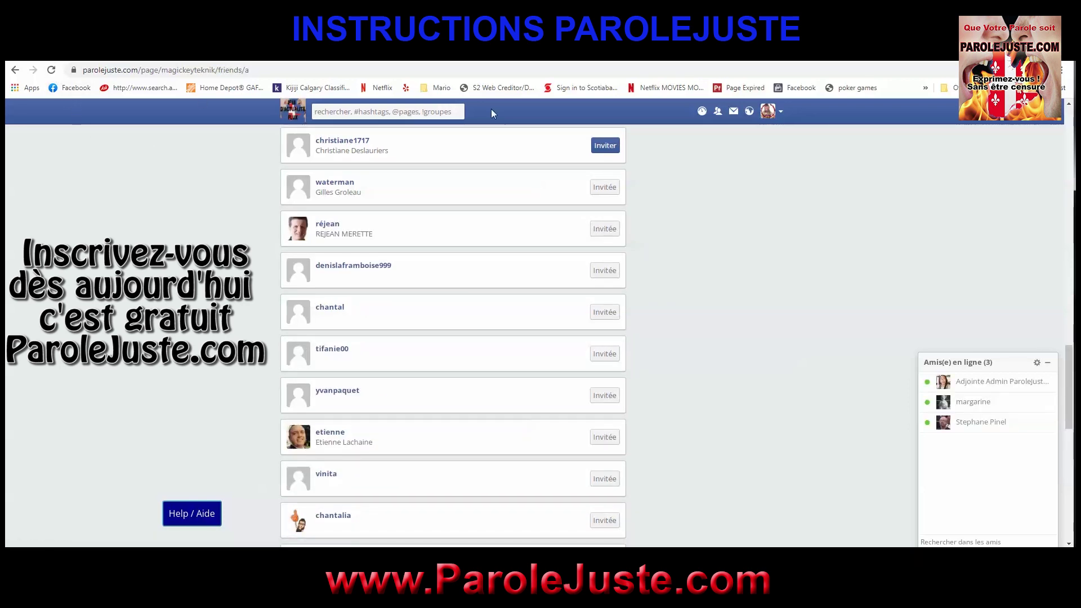
left_click(605, 146)
scroll(655, 184, "up", 1)
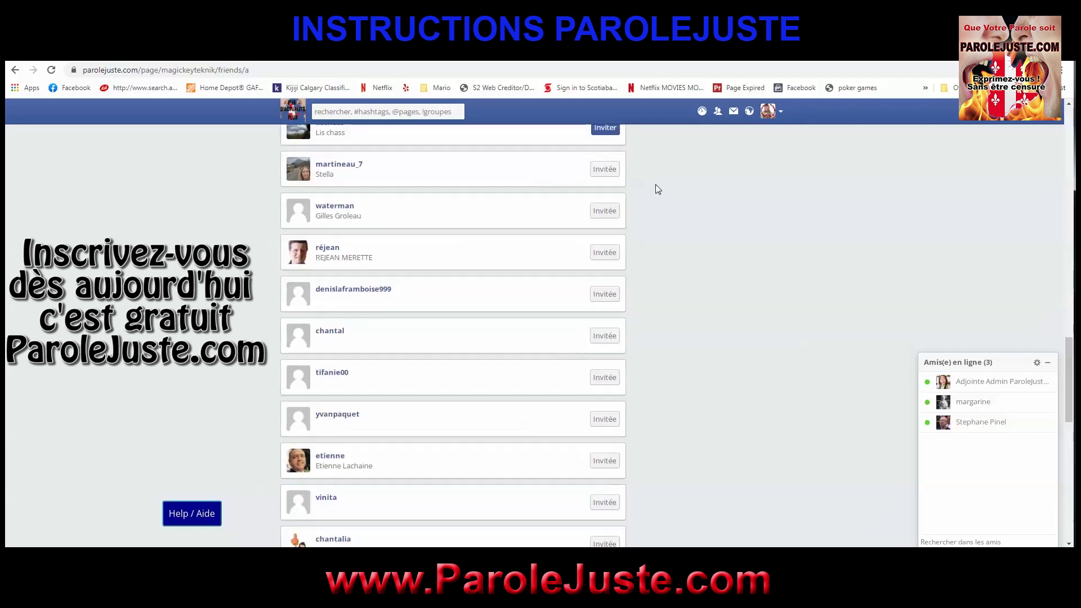
scroll(655, 184, "up", 4)
left_click(614, 307)
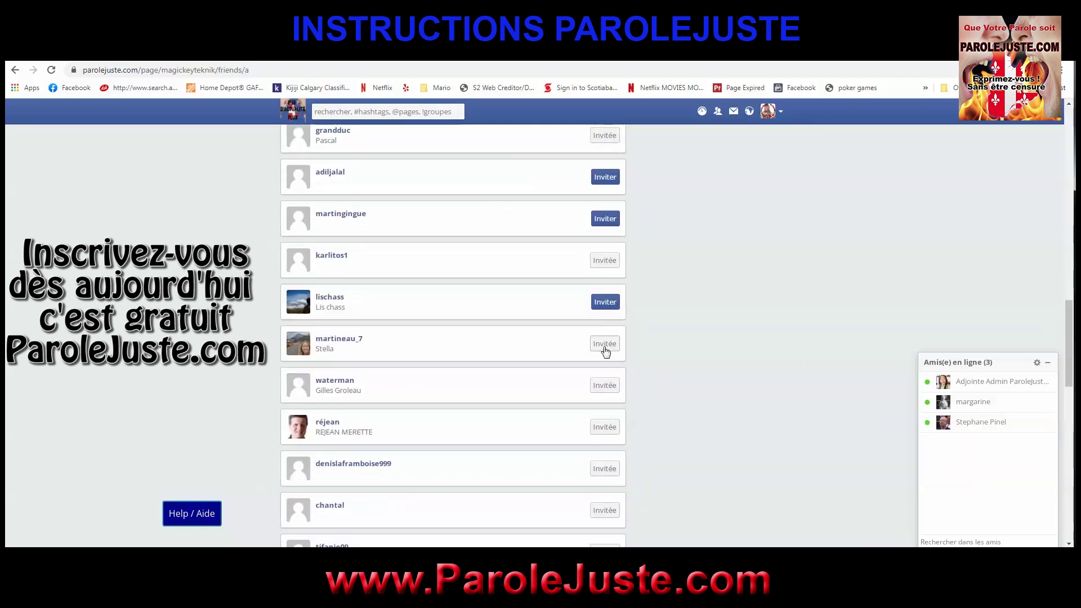
left_click(606, 305)
left_click(605, 219)
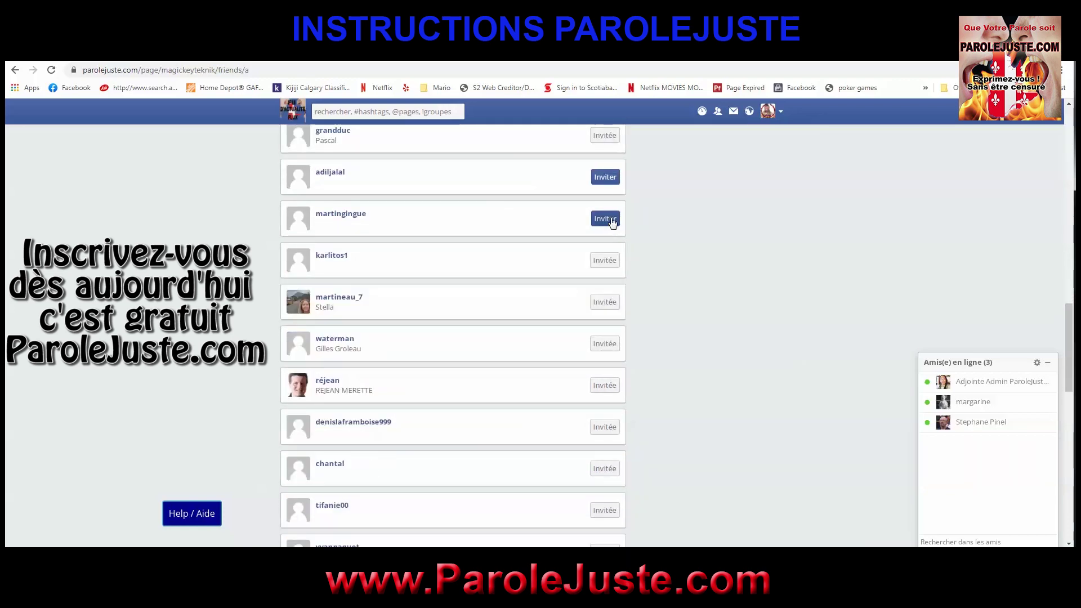
left_click(606, 178)
- Invite the group of uninvited friends in the earlier part of the results to the page
scroll(658, 225, "up", 6)
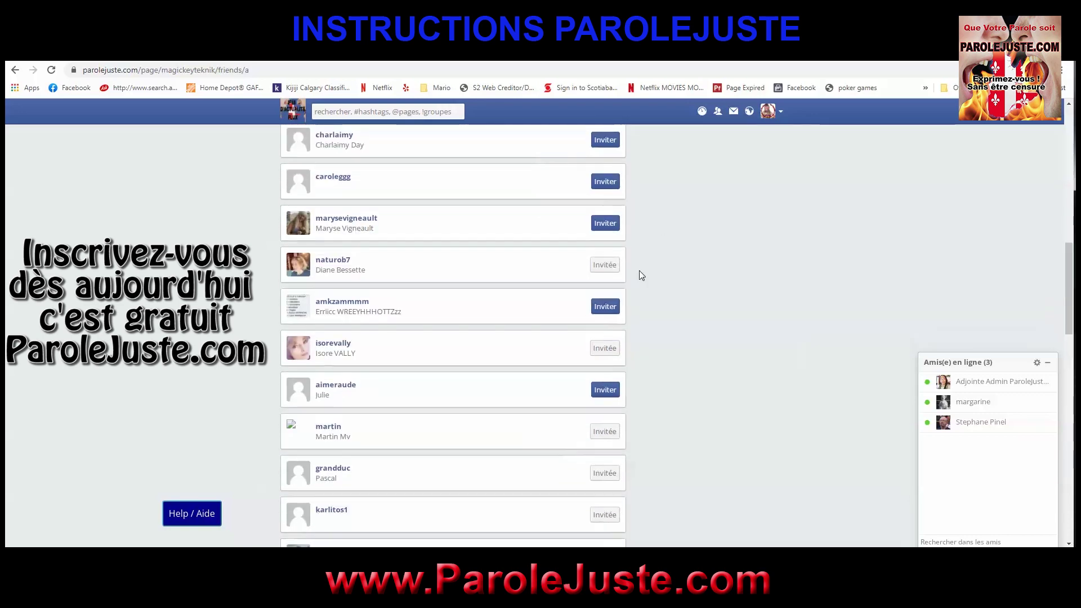
left_click(605, 389)
left_click(608, 308)
left_click(610, 224)
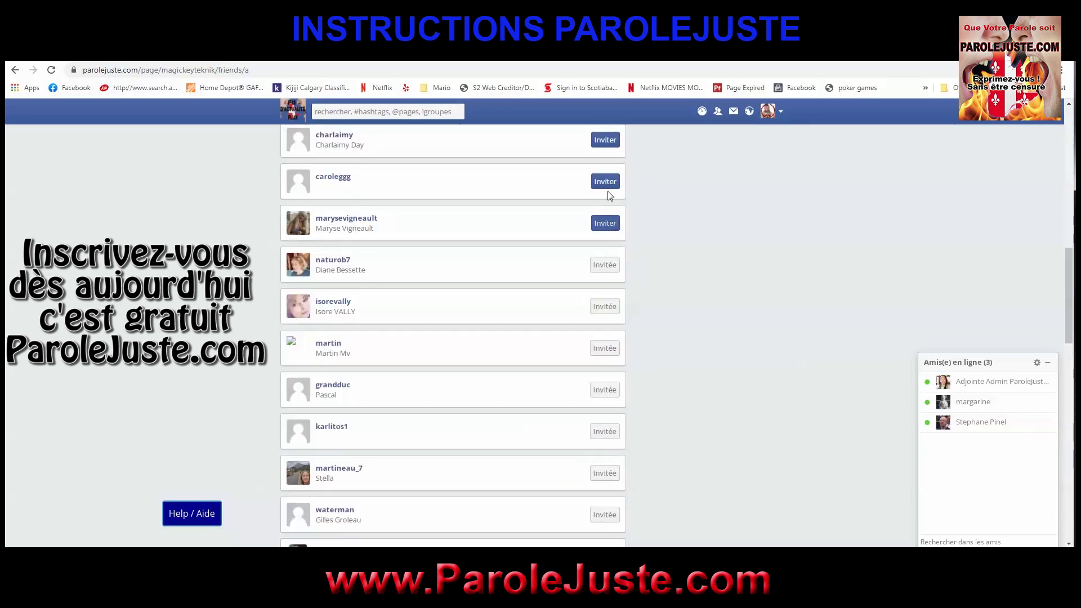
left_click(606, 182)
left_click(605, 141)
scroll(663, 163, "up", 5)
left_click(605, 436)
left_click(611, 395)
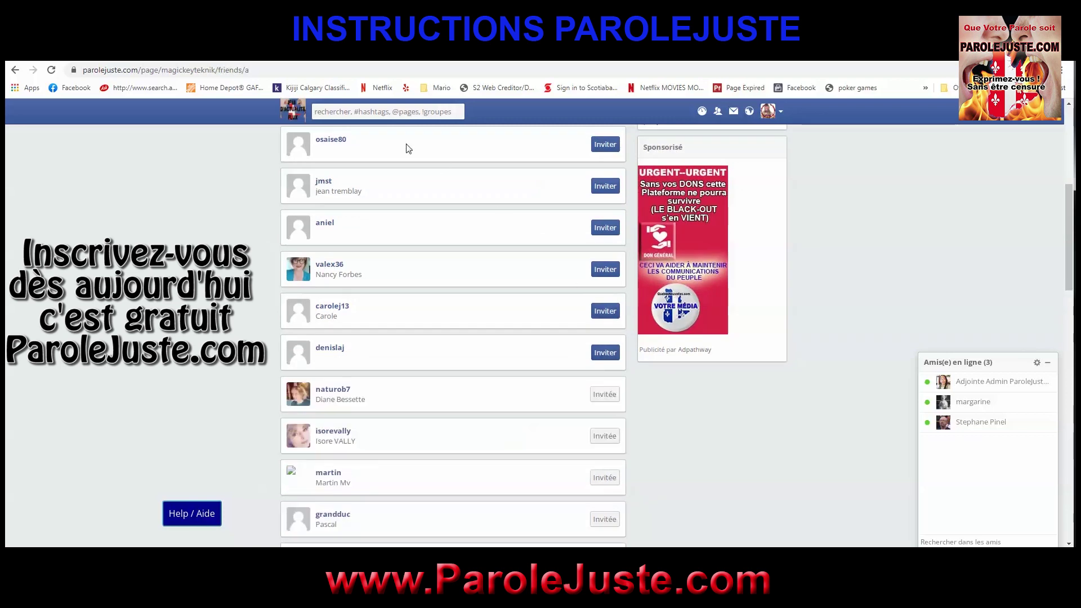
- Search the site's members for "1"
left_click(329, 112)
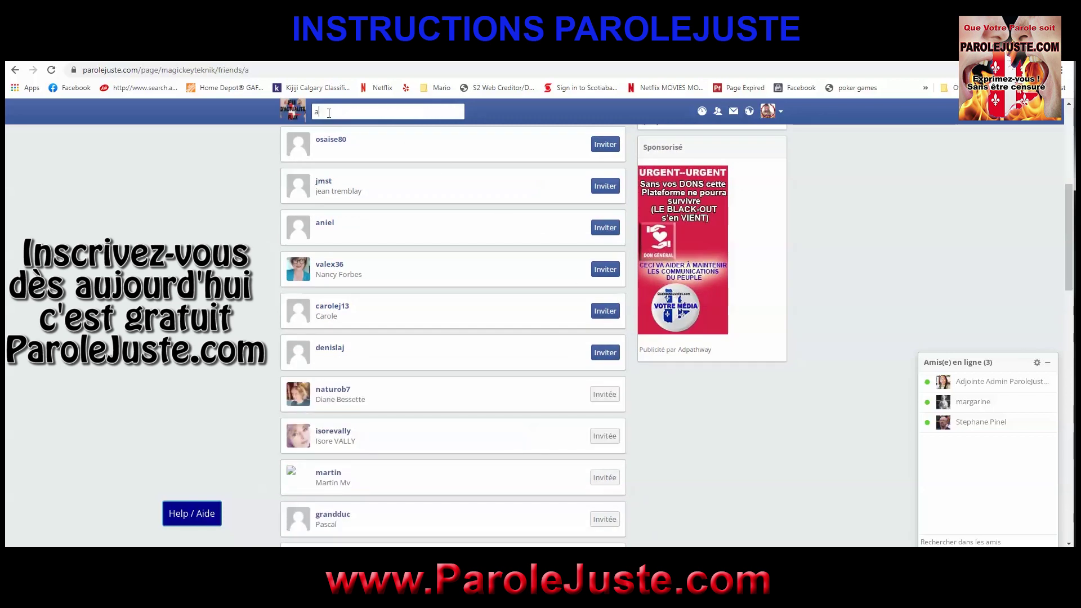
type("assfd")
left_click_drag(333, 114, 310, 121)
key("Return")
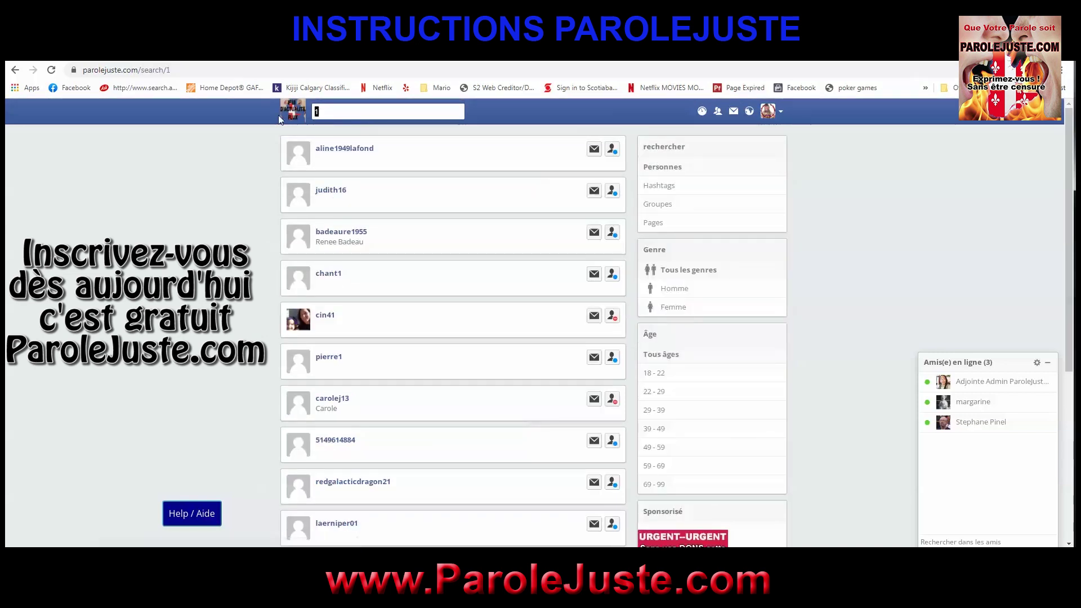
- Search the site's hashtags for "#a" and for "#urgence"
type("#")
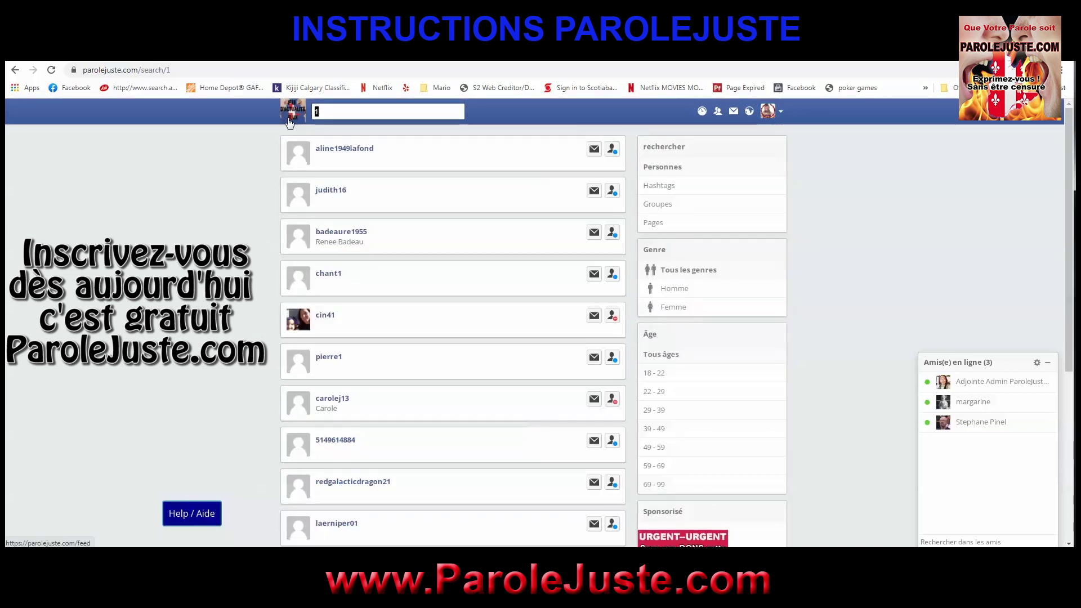
type("a")
key("Return")
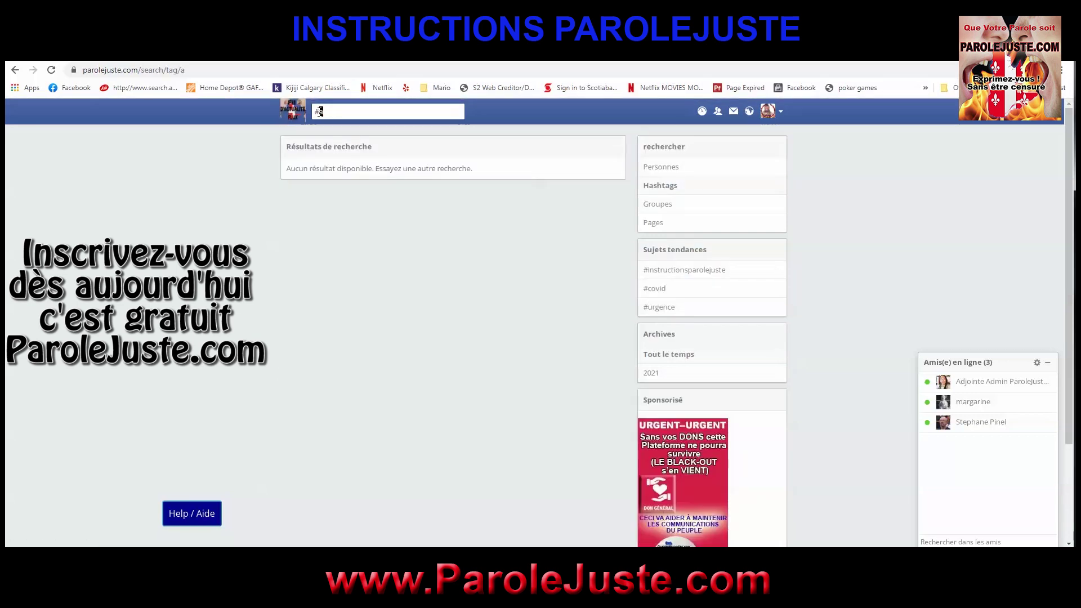
type("i")
type("rgen")
type("ce")
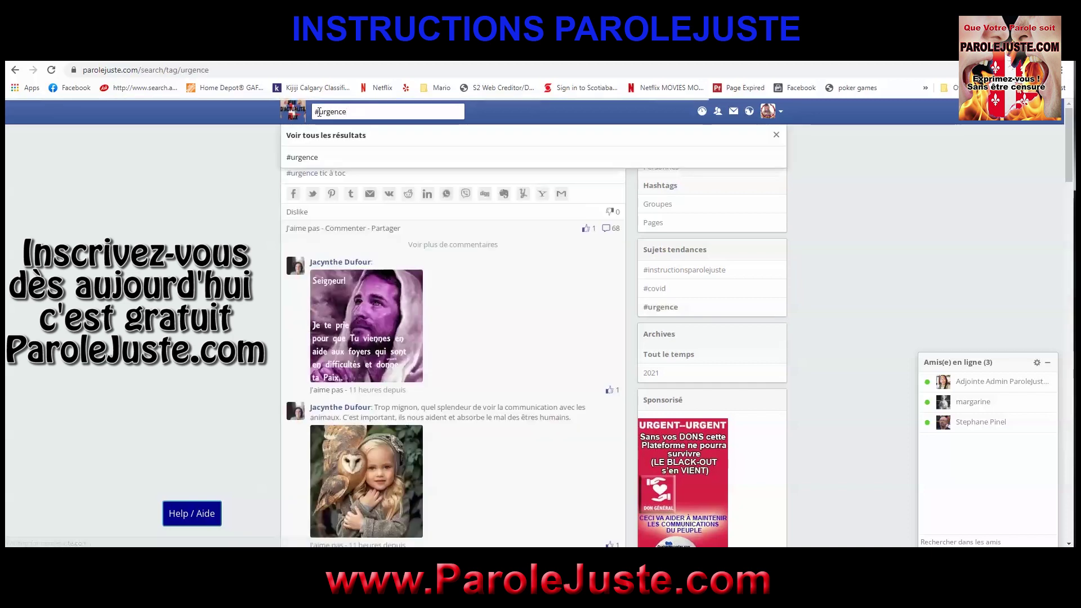
- Search for the hashtag "#covid" and look through its posts
left_click_drag(323, 112, 317, 111)
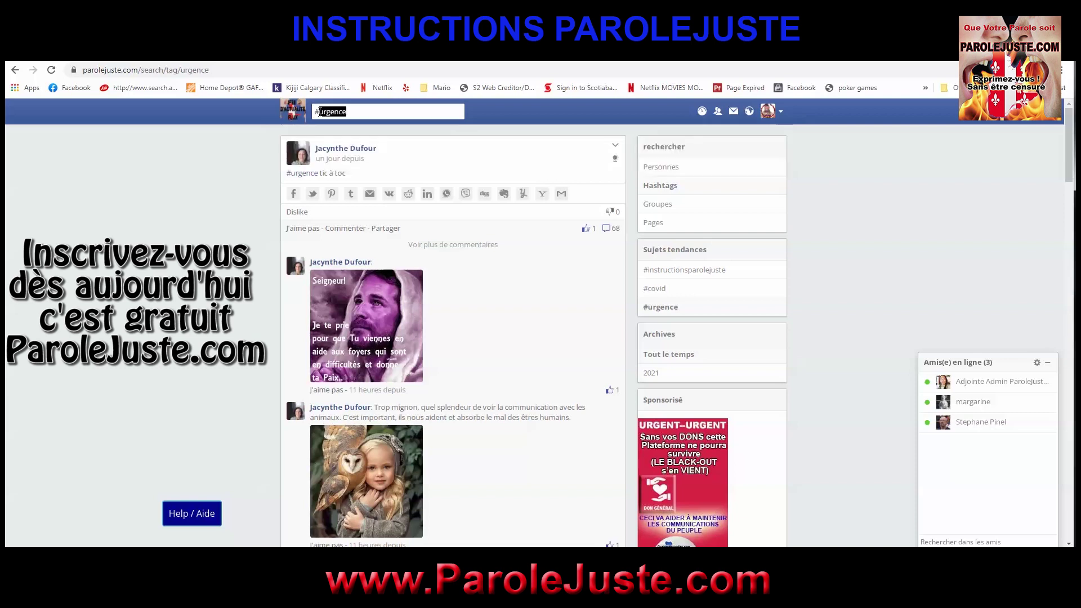
type("covid")
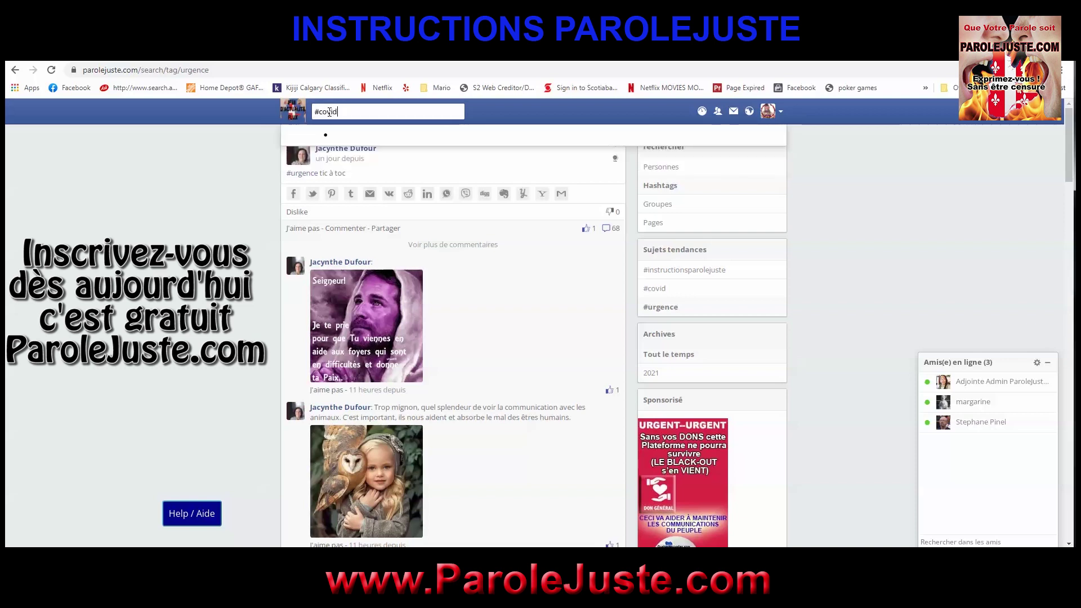
left_click(303, 179)
scroll(458, 304, "down", 3)
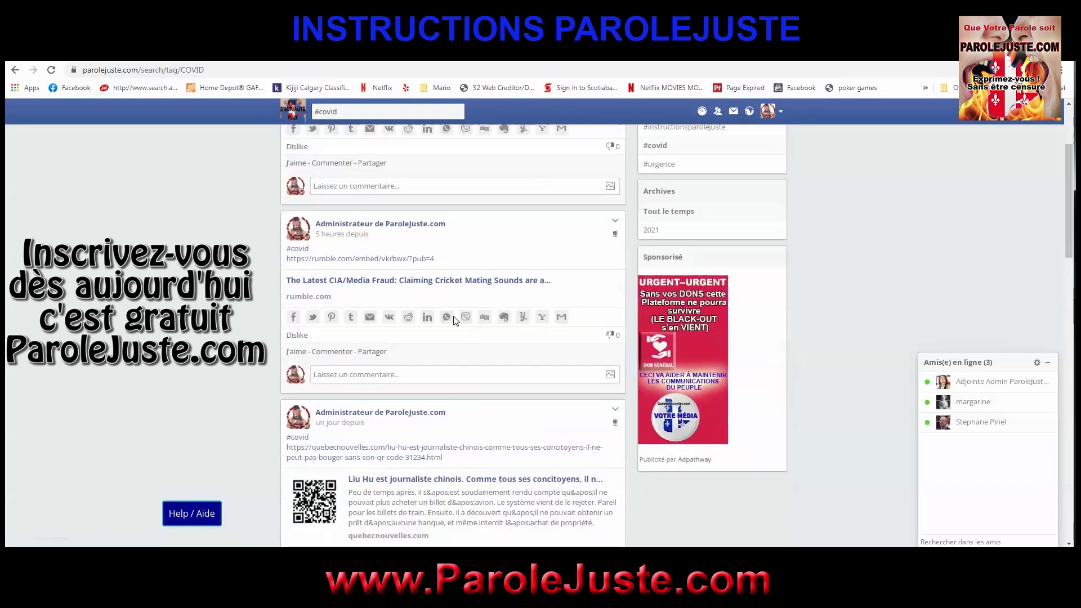
scroll(456, 320, "down", 15)
scroll(443, 228, "up", 7)
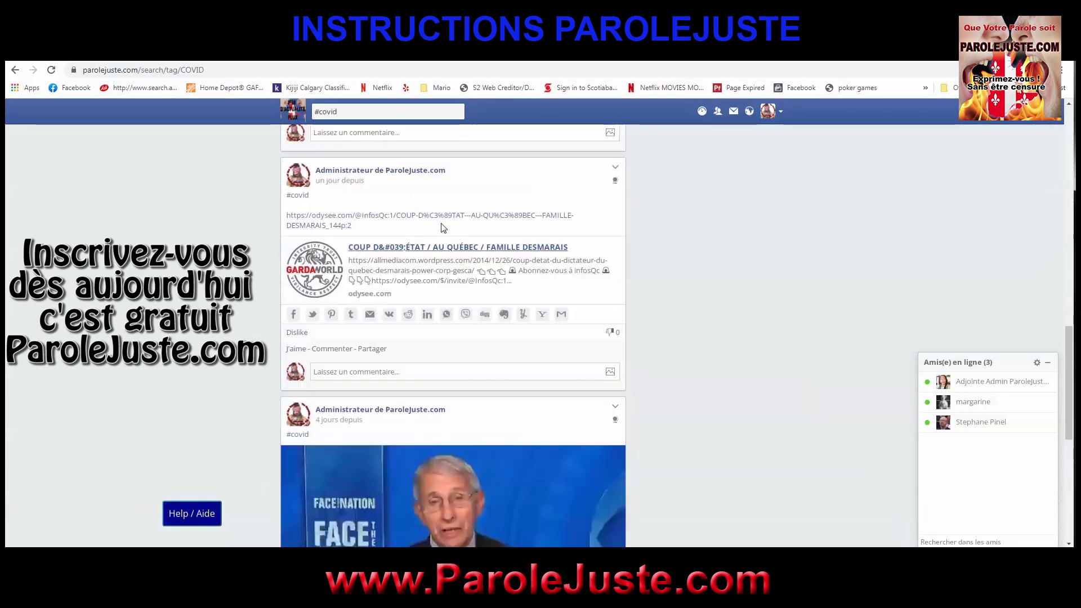
scroll(443, 227, "up", 5)
- Search the site's pages for "@a"
left_click(354, 112)
double_click(324, 115)
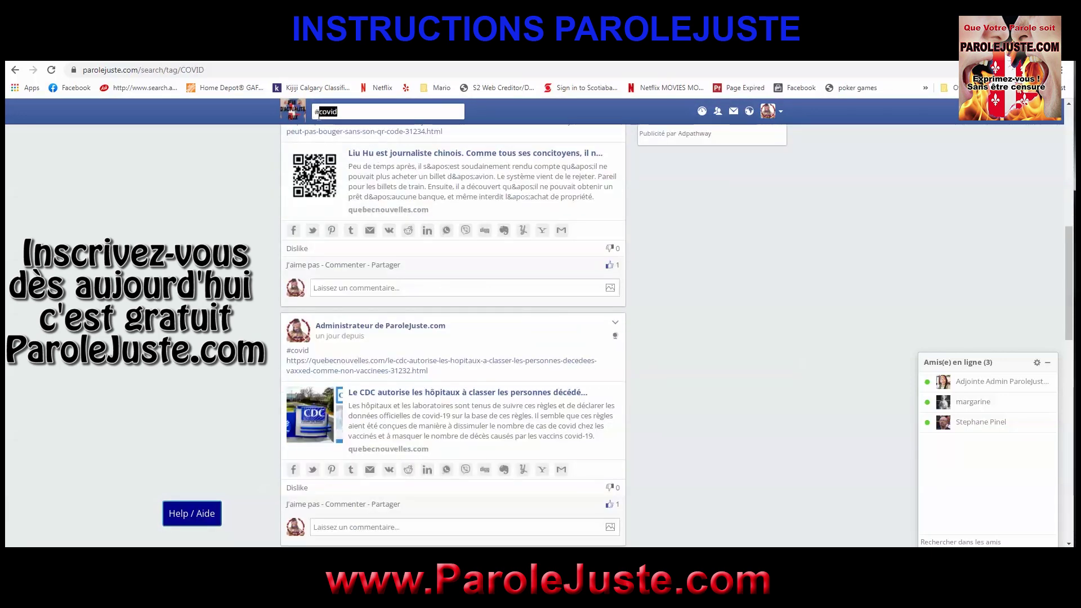
left_click_drag(341, 111, 300, 117)
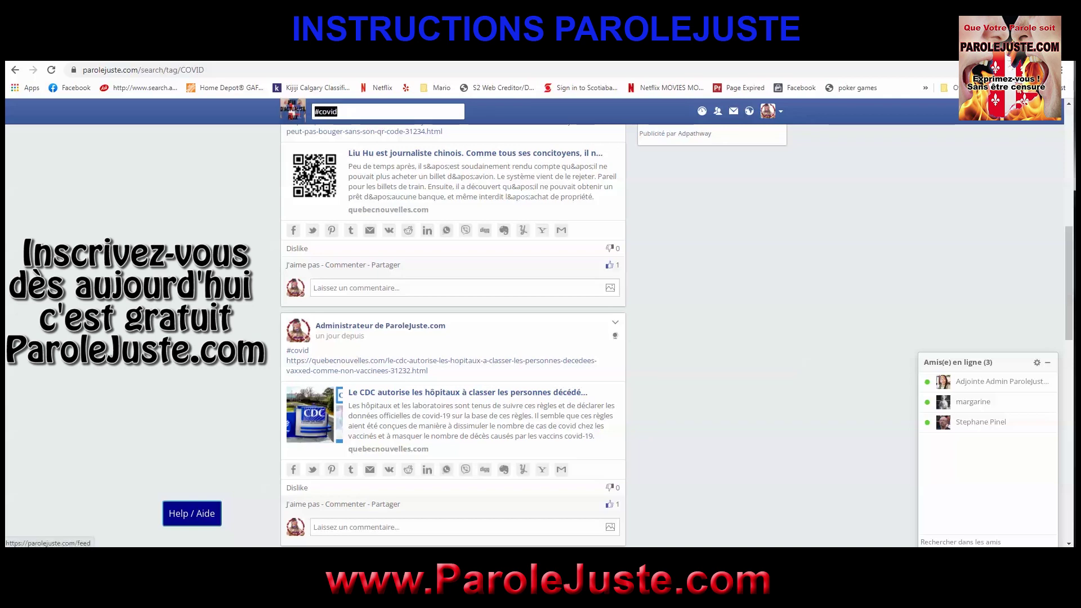
type("@a")
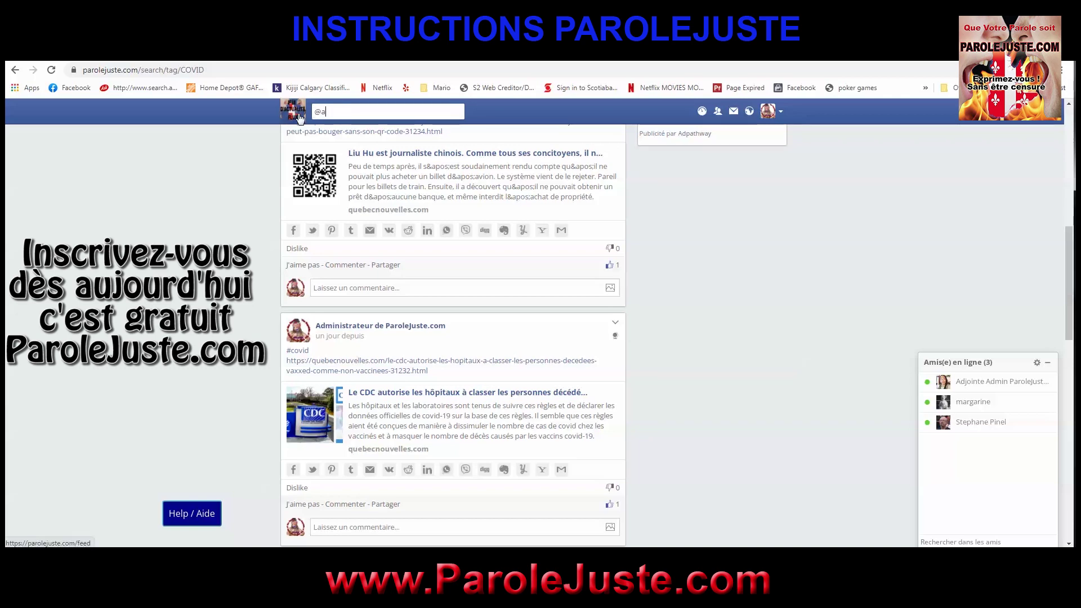
key("Return")
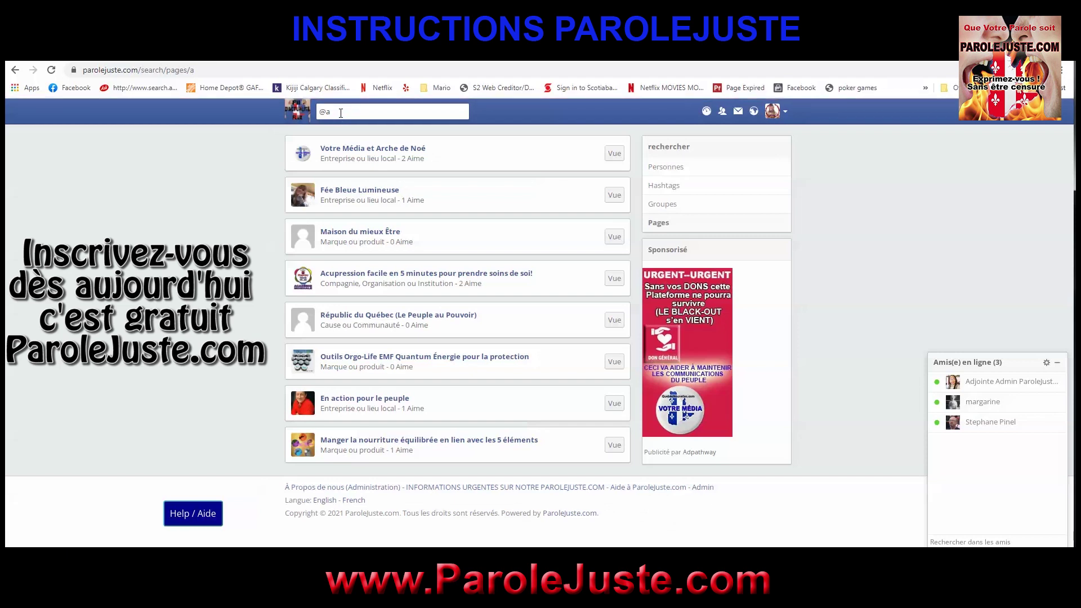
- Search the pages for "@1" and the groups for "!d"
type("1")
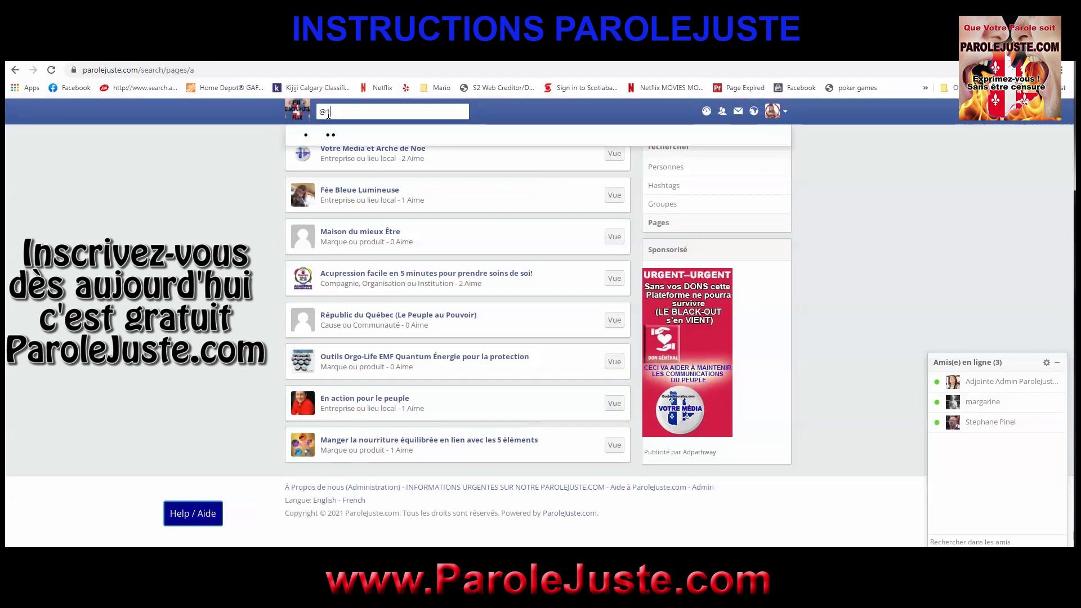
key("Return")
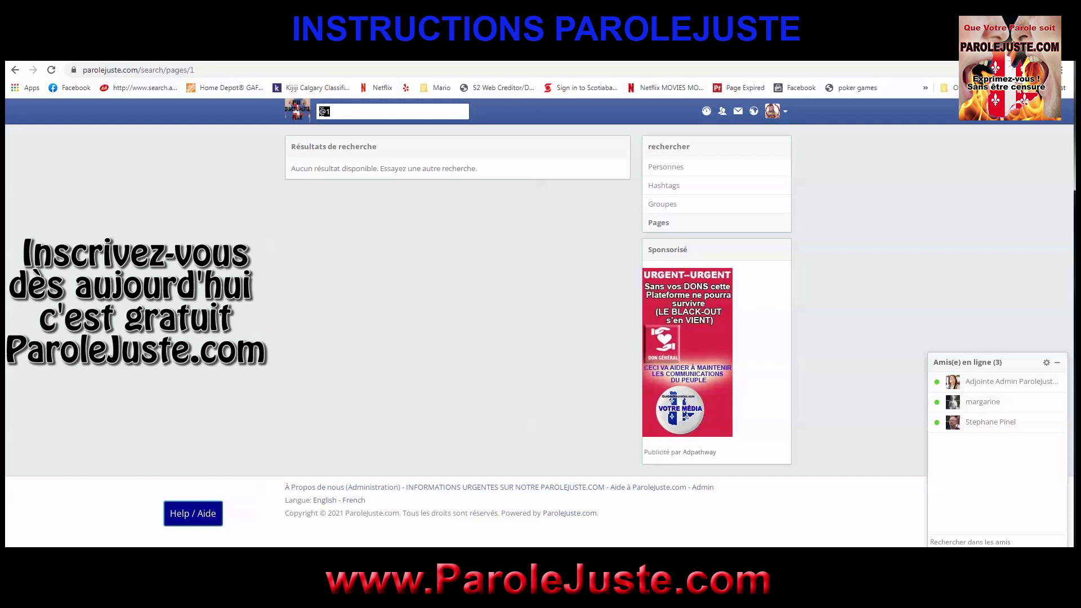
type("!d")
key("Return")
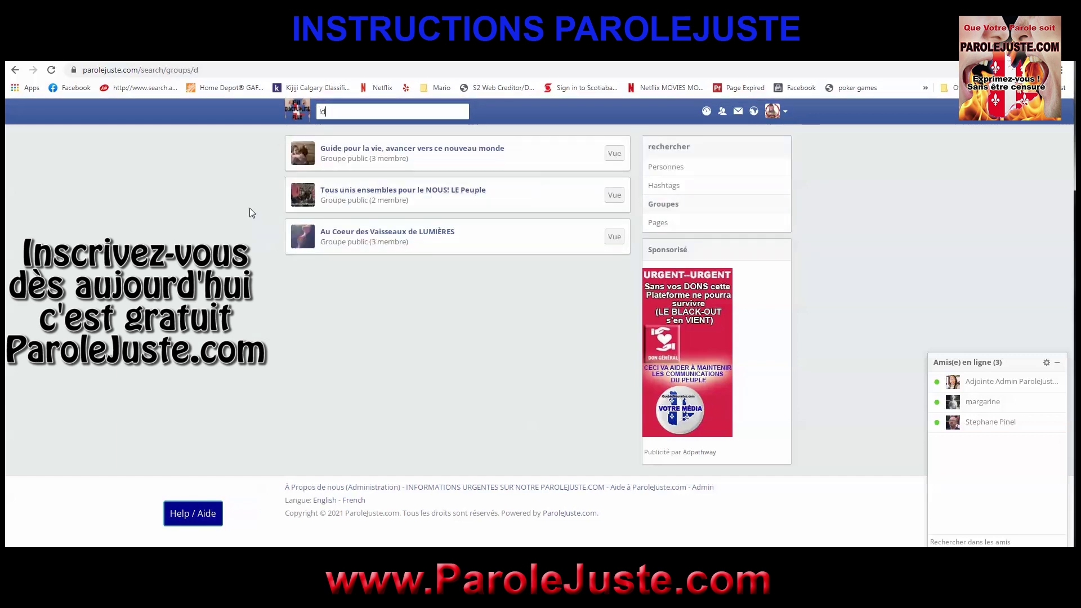